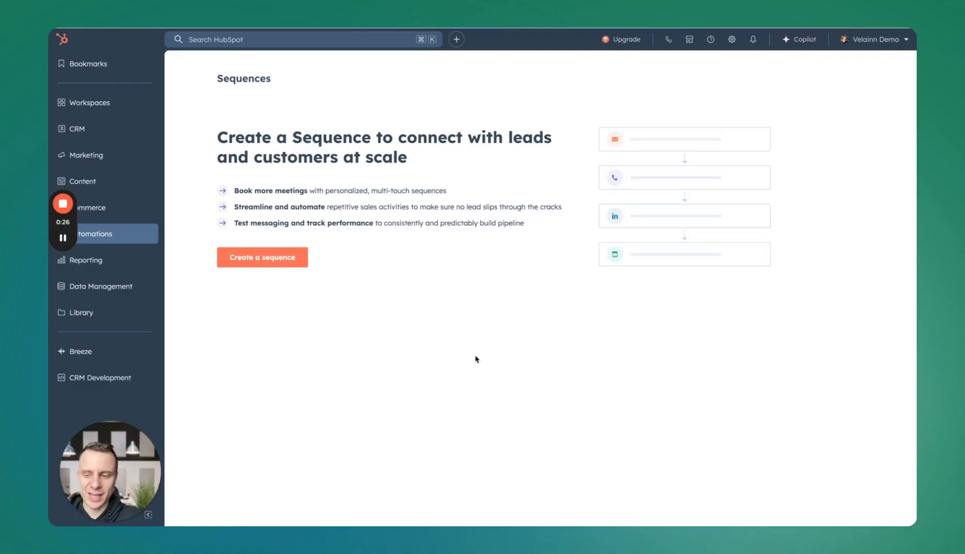
Start creating a new sequence and preview the blank start-from-scratch option
{"action": "left_click", "coordinate": [130, 234]}
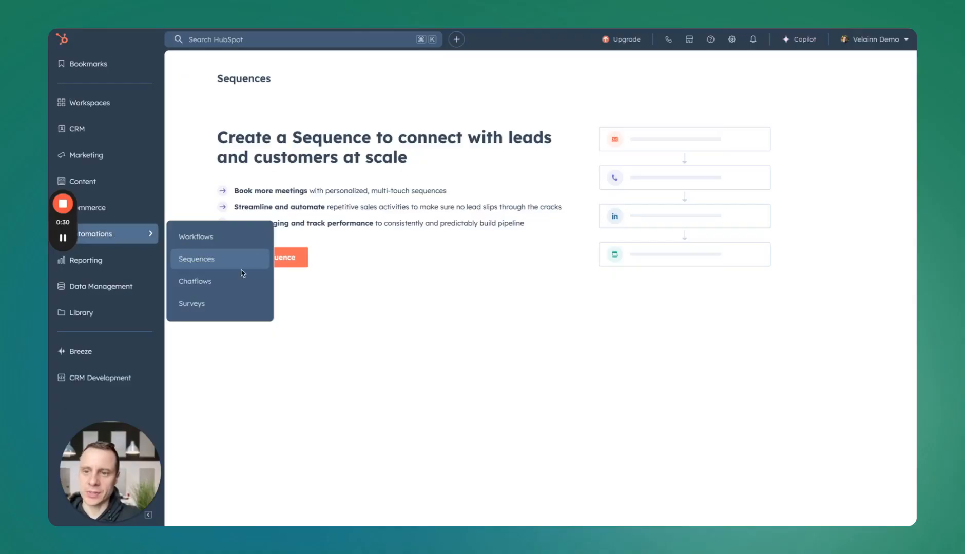
{"action": "left_click", "coordinate": [361, 298]}
{"action": "left_click", "coordinate": [282, 266]}
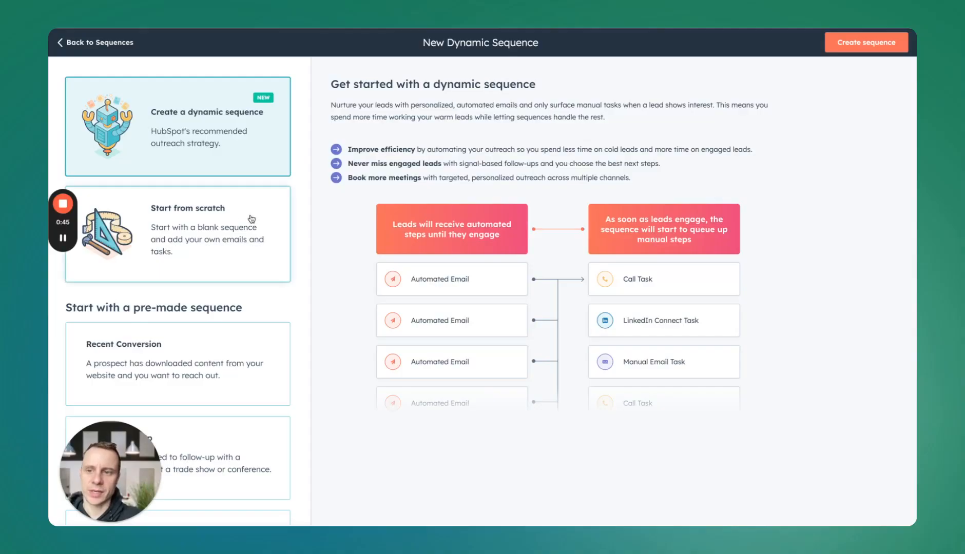
{"action": "left_click", "coordinate": [210, 229]}
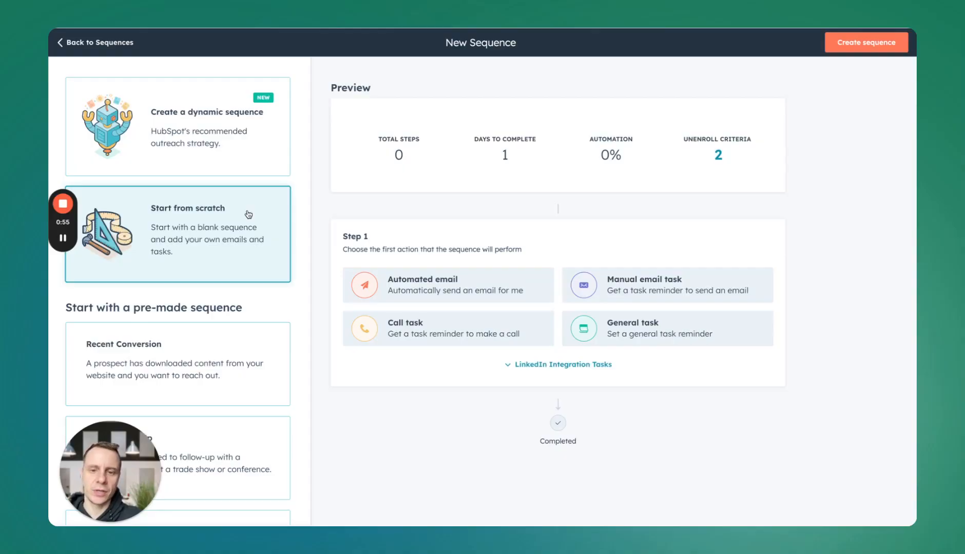
Browse the pre-made sequences and select the Product or Demo Request template
{"action": "scroll", "coordinate": [249, 214], "scroll_direction": "down", "scroll_amount": 1}
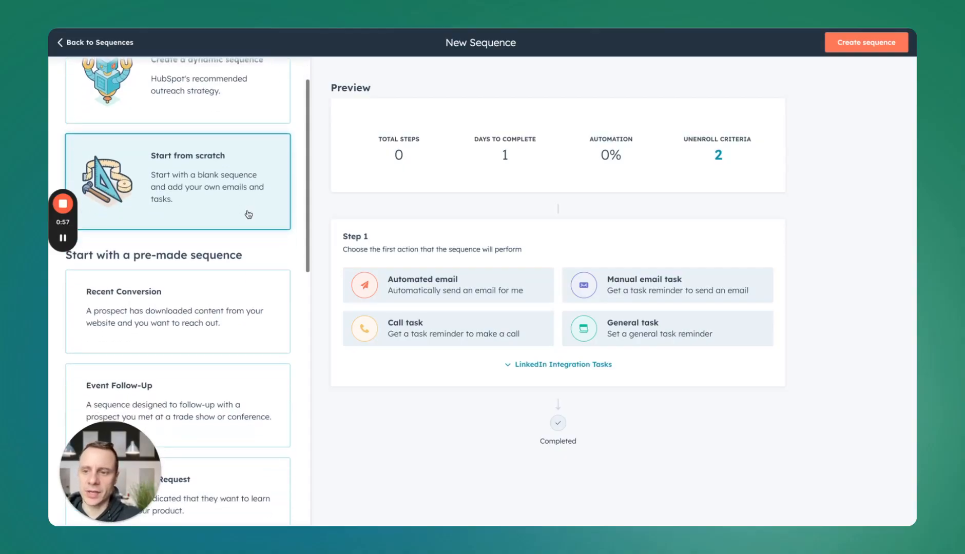
{"action": "scroll", "coordinate": [243, 297], "scroll_direction": "down", "scroll_amount": 2}
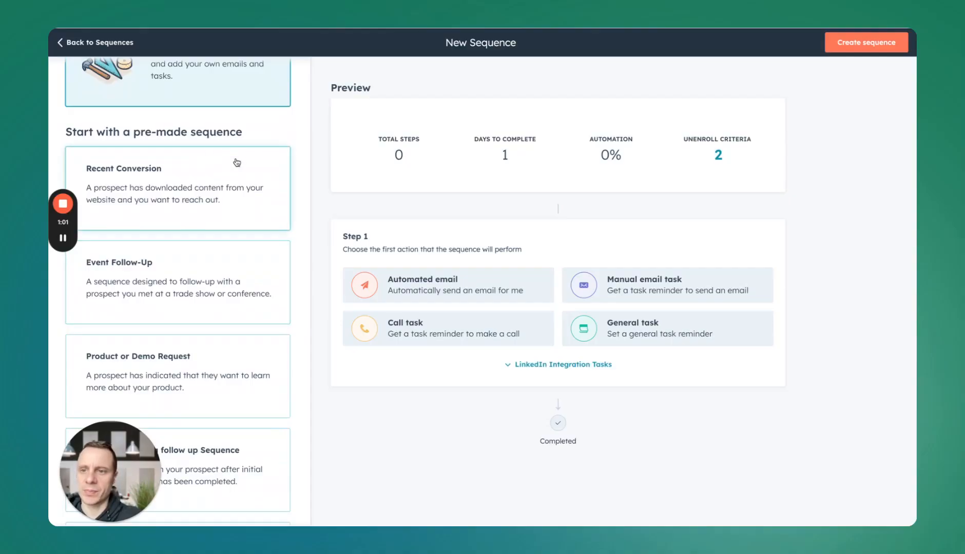
{"action": "scroll", "coordinate": [231, 157], "scroll_direction": "down", "scroll_amount": 1}
{"action": "scroll", "coordinate": [230, 177], "scroll_direction": "down", "scroll_amount": 2}
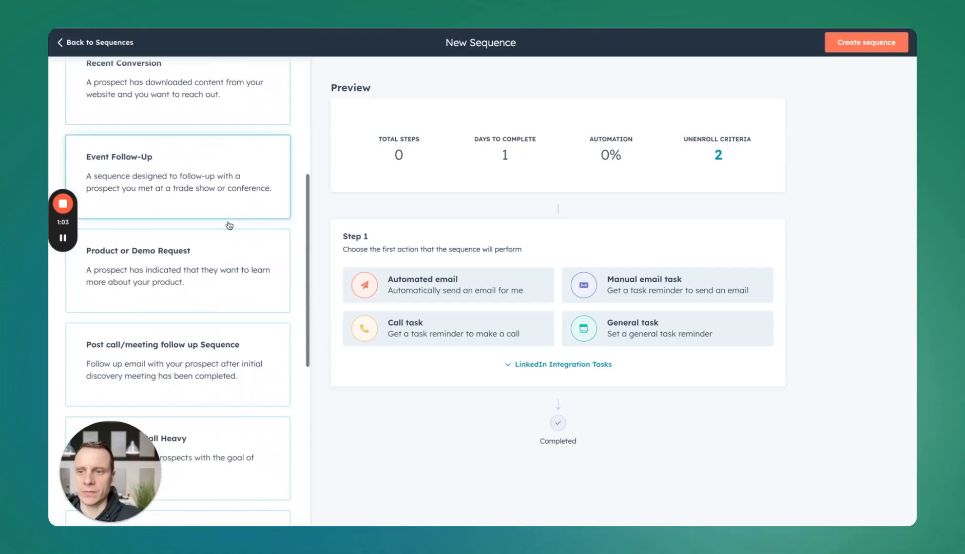
{"action": "scroll", "coordinate": [239, 252], "scroll_direction": "down", "scroll_amount": 2}
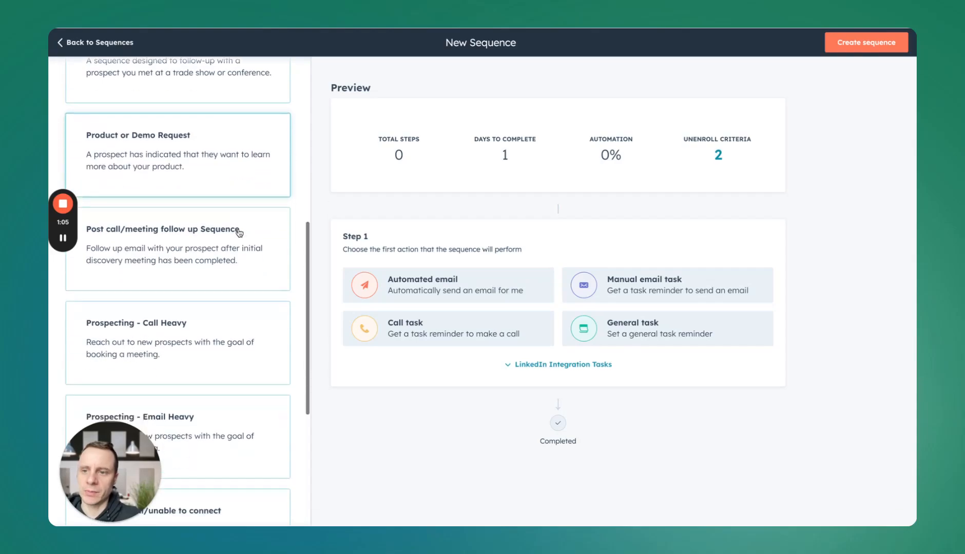
{"action": "scroll", "coordinate": [239, 252], "scroll_direction": "up", "scroll_amount": 2}
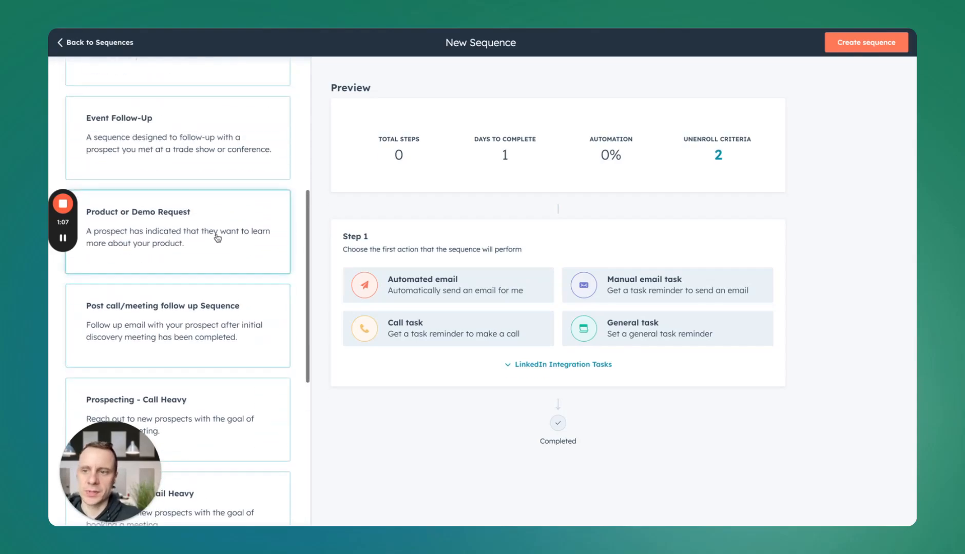
{"action": "scroll", "coordinate": [226, 242], "scroll_direction": "up", "scroll_amount": 1}
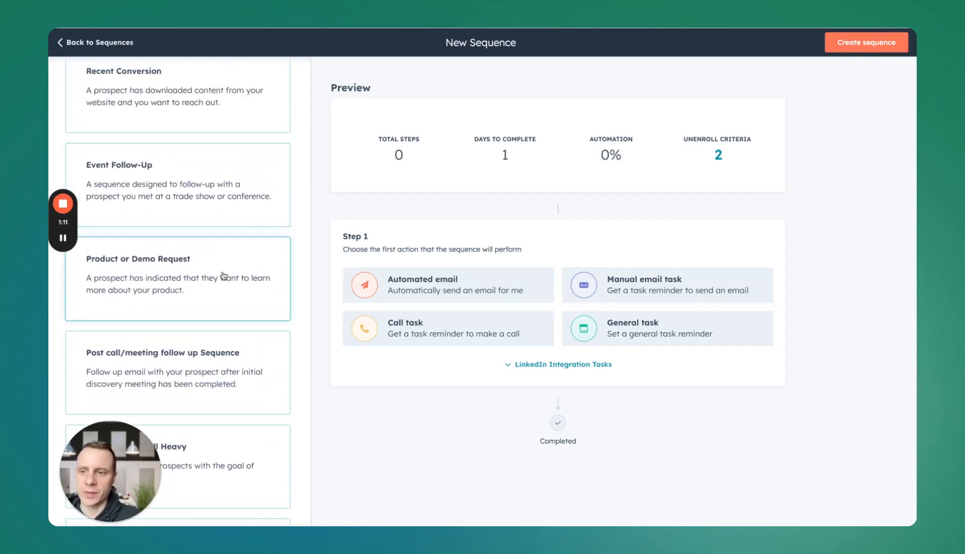
{"action": "left_click", "coordinate": [224, 277]}
Preview the template's steps with the first automated email's full text, and create the sequence from it
{"action": "scroll", "coordinate": [452, 327], "scroll_direction": "down", "scroll_amount": 2}
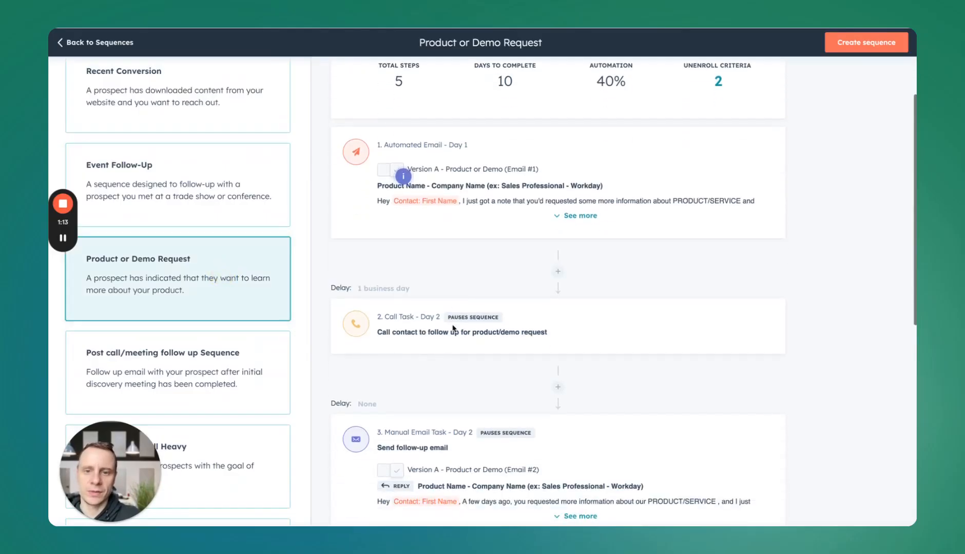
{"action": "left_click", "coordinate": [571, 216]}
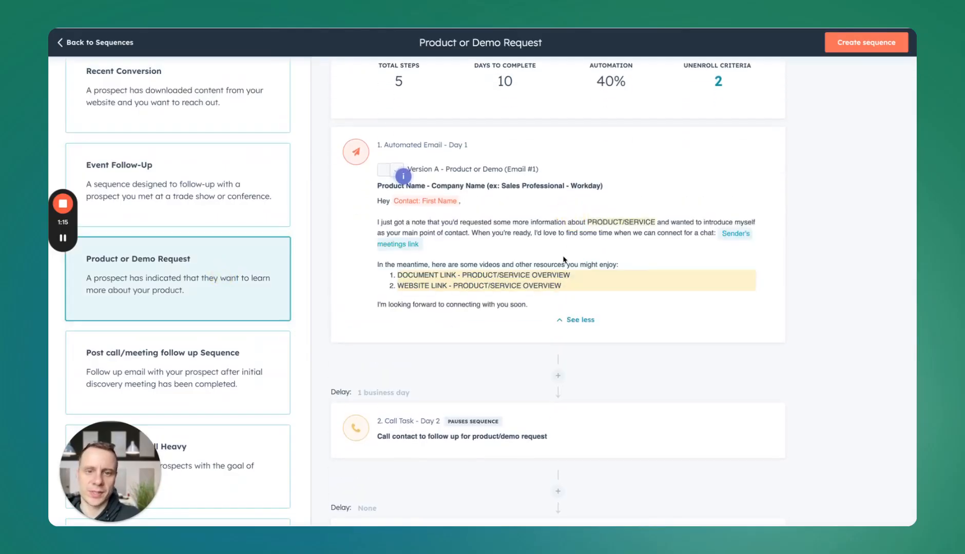
{"action": "scroll", "coordinate": [563, 260], "scroll_direction": "down", "scroll_amount": 3}
{"action": "scroll", "coordinate": [534, 316], "scroll_direction": "up", "scroll_amount": 3}
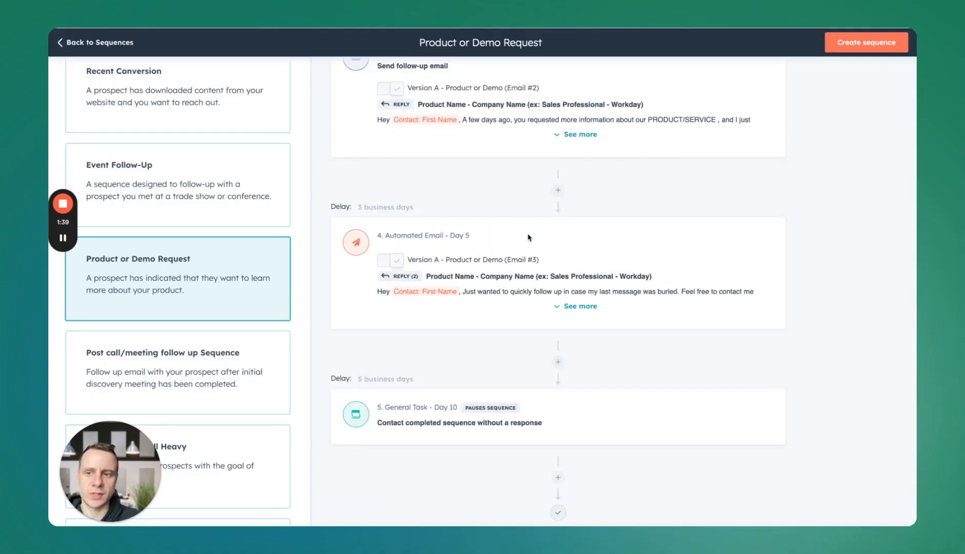
{"action": "scroll", "coordinate": [566, 268], "scroll_direction": "down", "scroll_amount": 1}
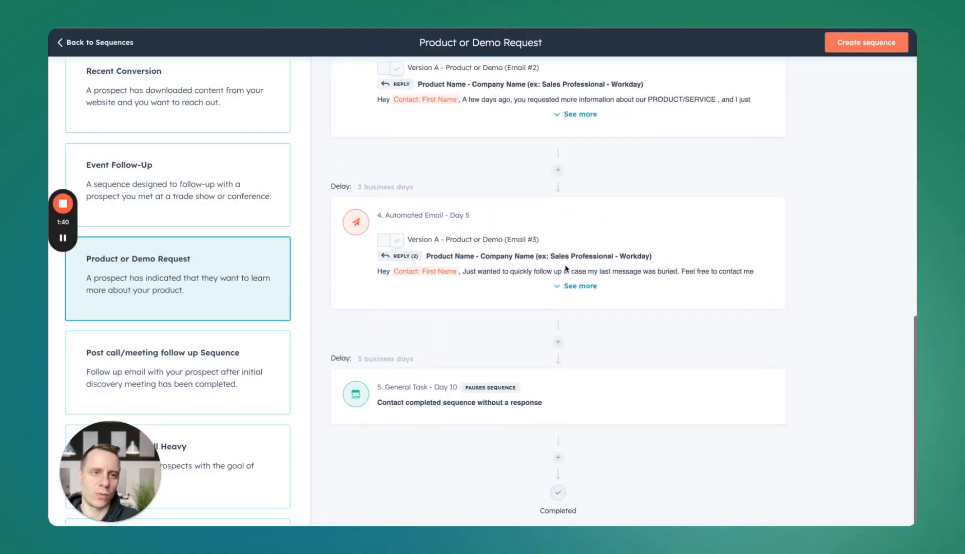
{"action": "scroll", "coordinate": [575, 235], "scroll_direction": "up", "scroll_amount": 1}
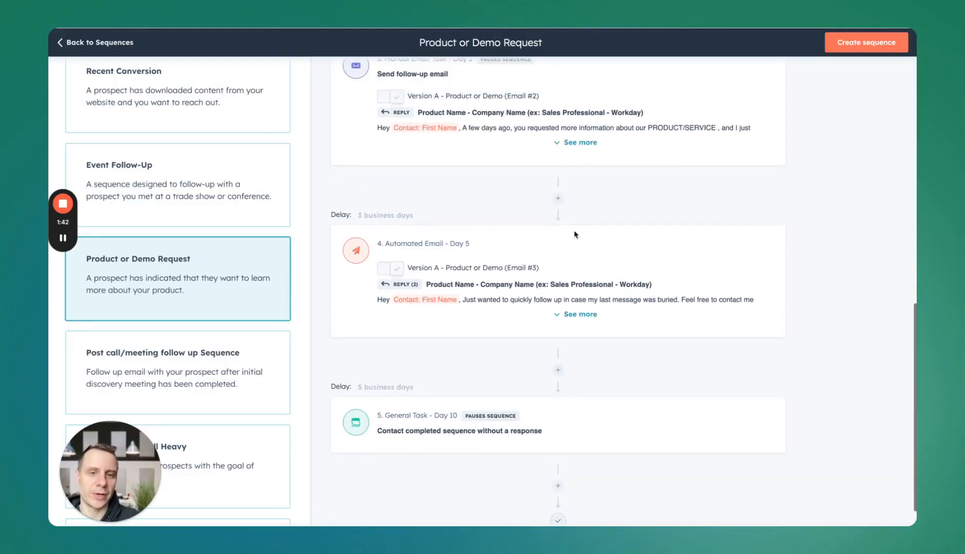
{"action": "left_click", "coordinate": [857, 47]}
Examine the new sequence's summary, the first automated email's full text, the step delays and the actions available for the call task
{"action": "scroll", "coordinate": [518, 241], "scroll_direction": "down", "scroll_amount": 5}
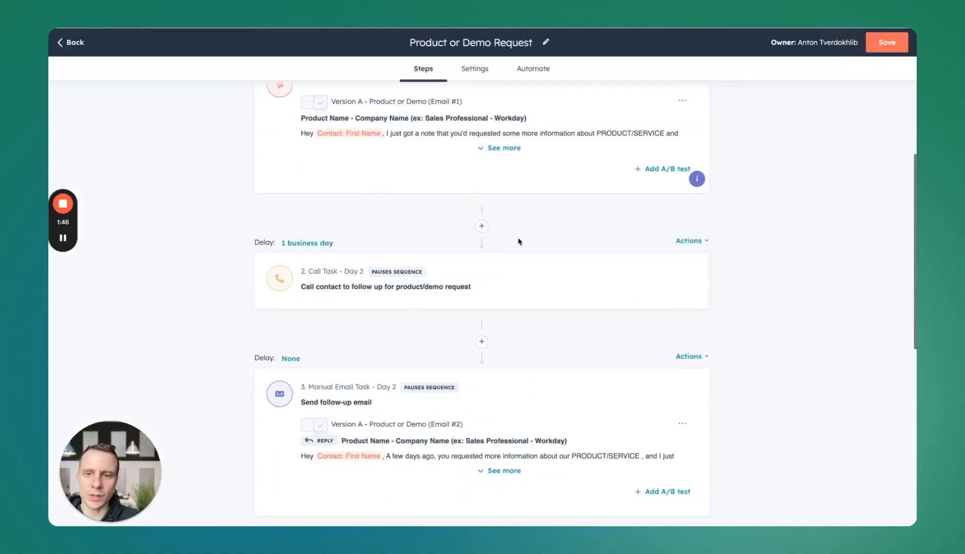
{"action": "scroll", "coordinate": [519, 241], "scroll_direction": "down", "scroll_amount": 1}
{"action": "scroll", "coordinate": [518, 241], "scroll_direction": "up", "scroll_amount": 5}
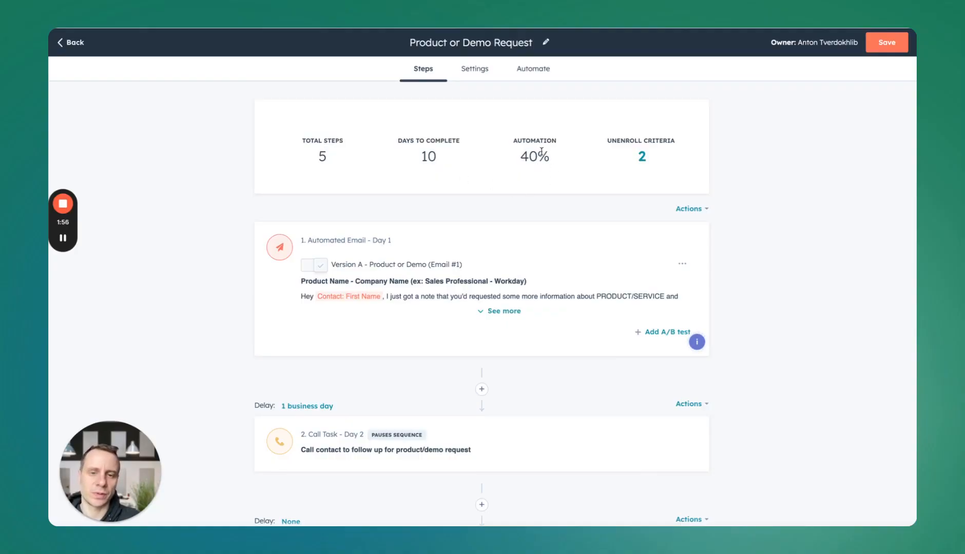
{"action": "scroll", "coordinate": [531, 164], "scroll_direction": "down", "scroll_amount": 1}
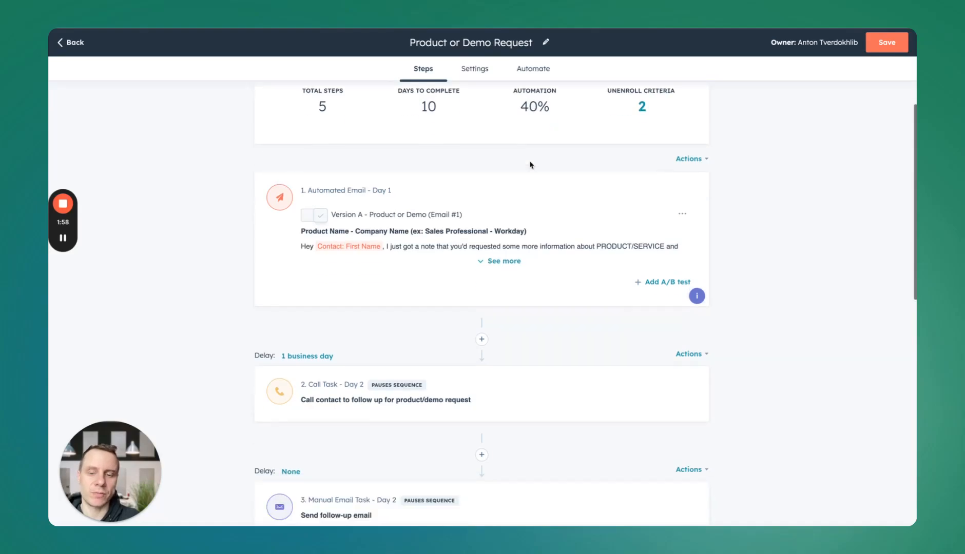
{"action": "scroll", "coordinate": [530, 164], "scroll_direction": "down", "scroll_amount": 1}
{"action": "left_click", "coordinate": [493, 234]}
{"action": "scroll", "coordinate": [448, 317], "scroll_direction": "down", "scroll_amount": 1}
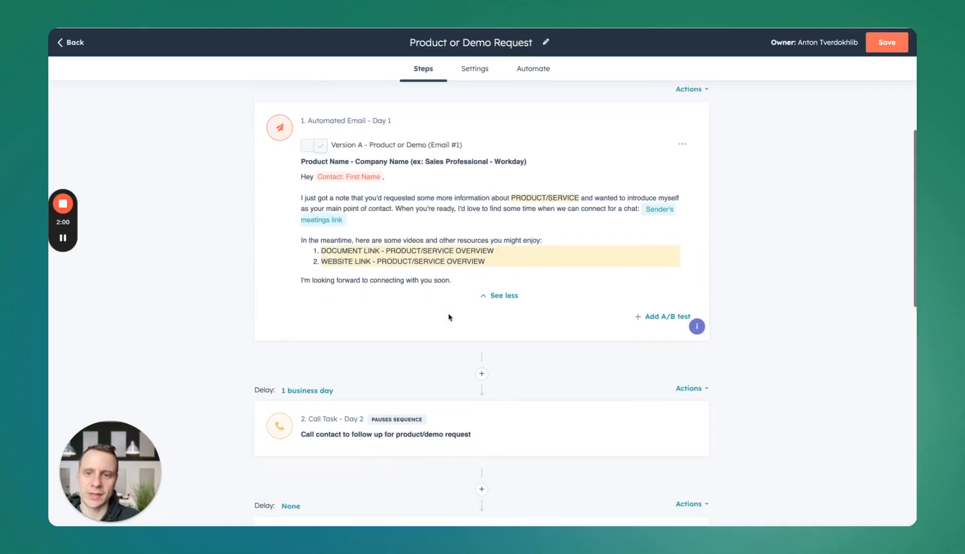
{"action": "scroll", "coordinate": [448, 318], "scroll_direction": "down", "scroll_amount": 2}
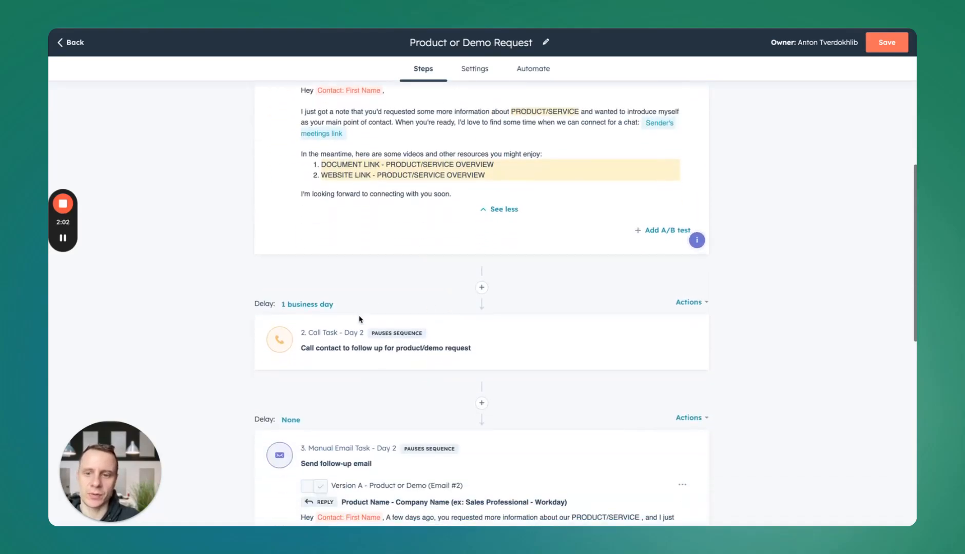
{"action": "scroll", "coordinate": [372, 359], "scroll_direction": "down", "scroll_amount": 2}
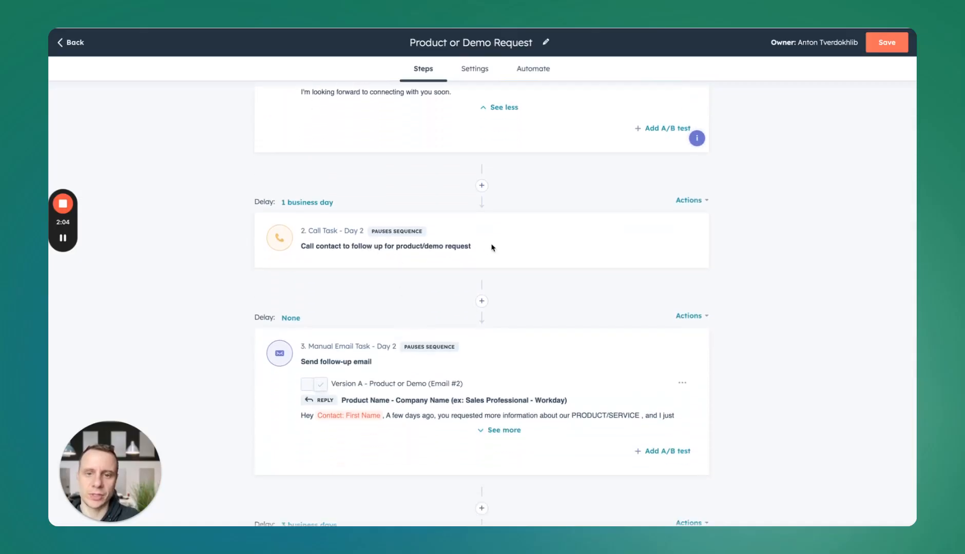
{"action": "left_click", "coordinate": [706, 201]}
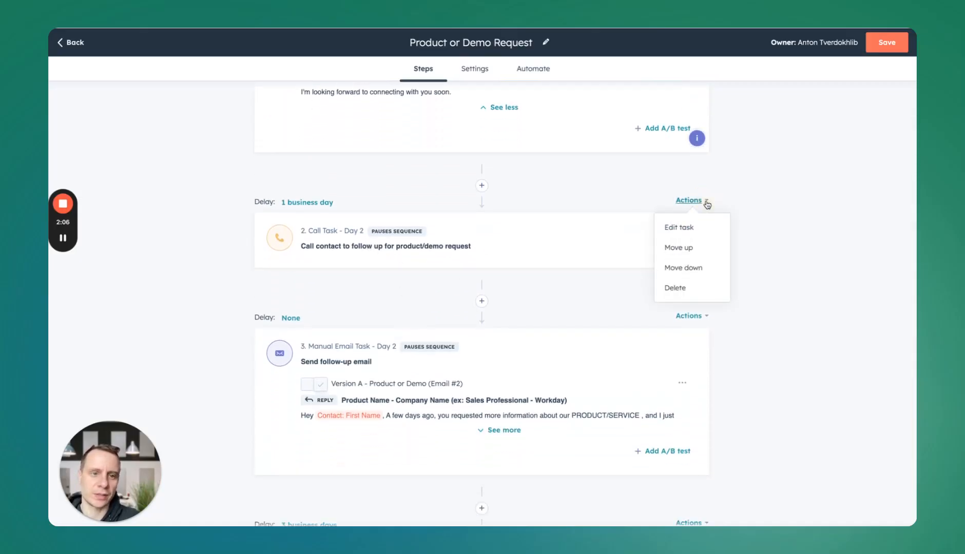
{"action": "left_click", "coordinate": [606, 184]}
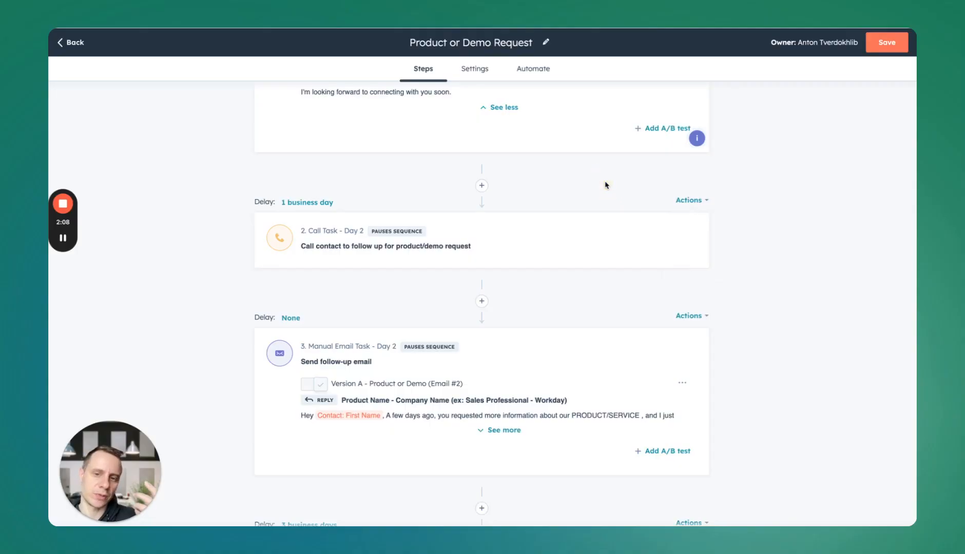
Delete the "Send follow-up email" manual email task from the sequence
{"action": "scroll", "coordinate": [422, 275], "scroll_direction": "down", "scroll_amount": 2}
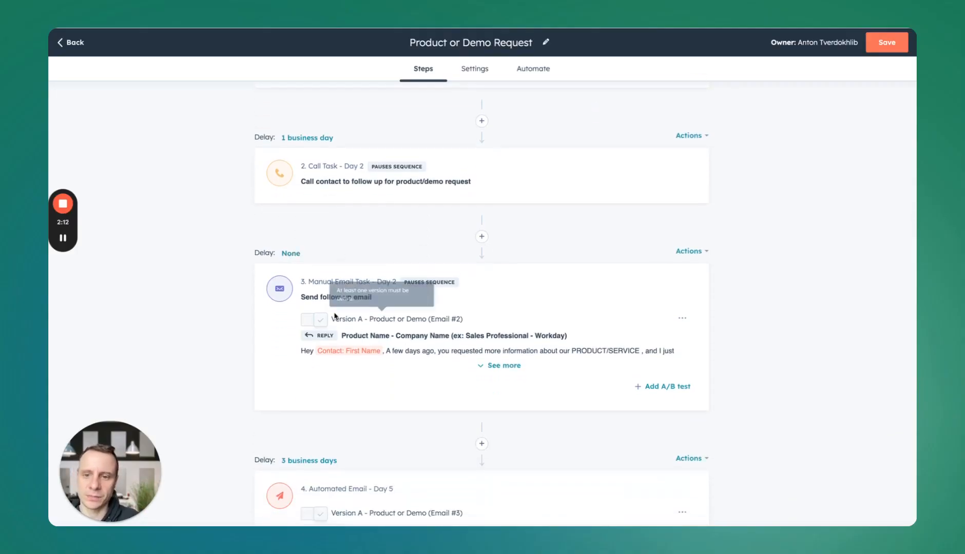
{"action": "scroll", "coordinate": [334, 316], "scroll_direction": "down", "scroll_amount": 1}
{"action": "left_click", "coordinate": [707, 205]}
{"action": "left_click", "coordinate": [677, 309]}
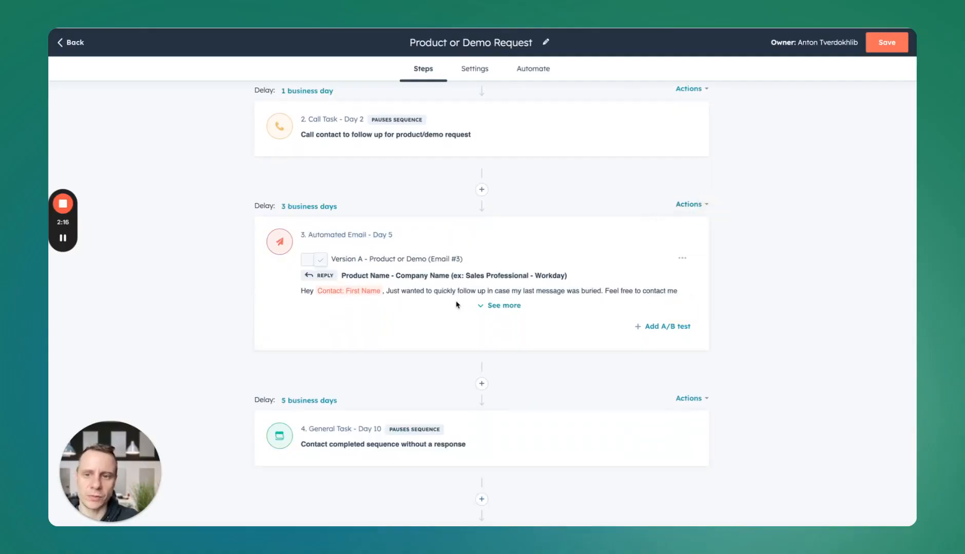
Review the remaining sequence steps and the settings for follow-up emails, tasks and campaigns
{"action": "scroll", "coordinate": [303, 215], "scroll_direction": "down", "scroll_amount": 1}
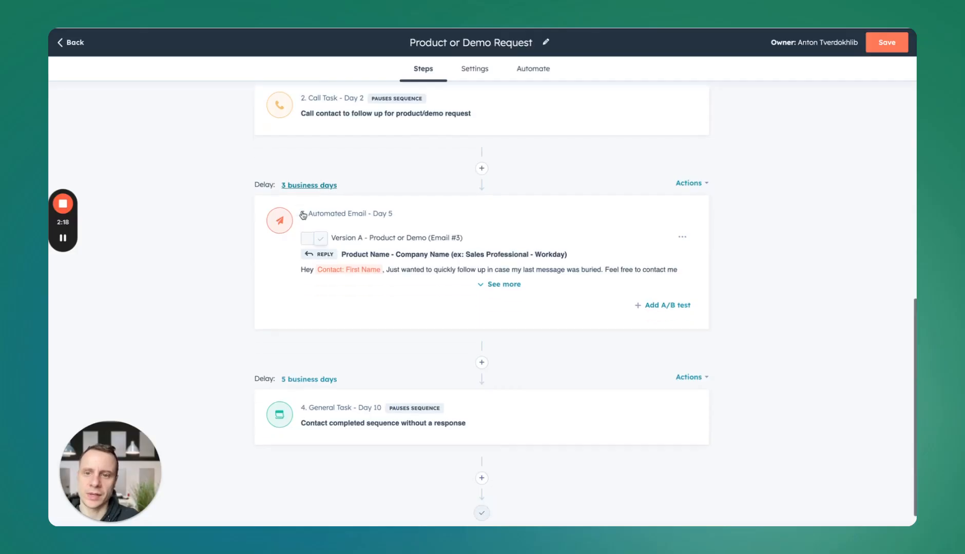
{"action": "scroll", "coordinate": [393, 237], "scroll_direction": "down", "scroll_amount": 1}
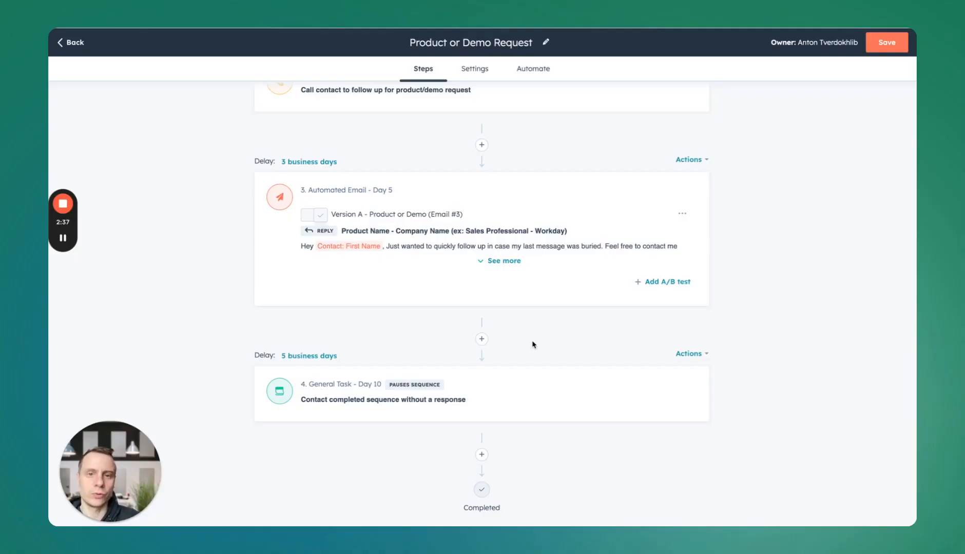
{"action": "left_click", "coordinate": [475, 71]}
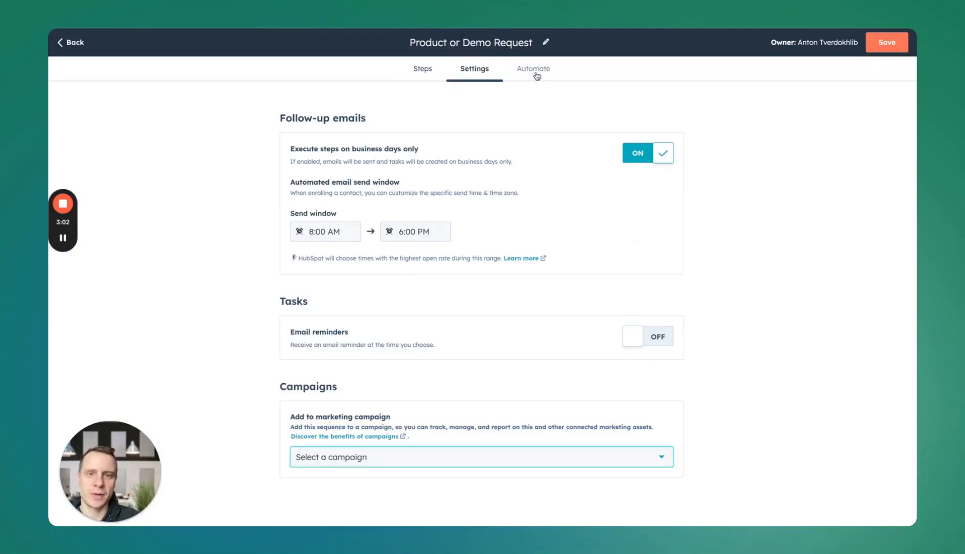
Turn on the automation that unenrolls all contacts at the same company when a contact replies to any email or books a meeting
{"action": "left_click", "coordinate": [535, 72]}
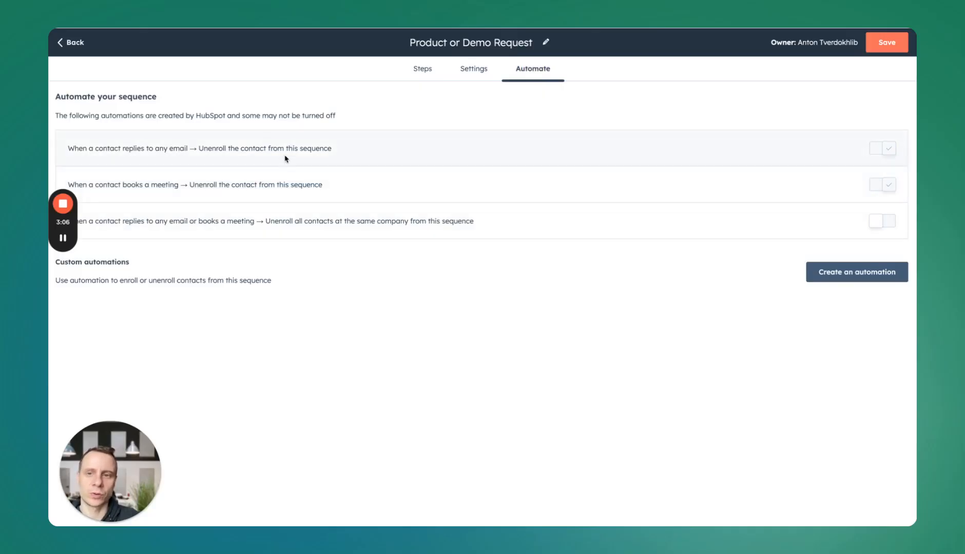
{"action": "left_click_drag", "start_coordinate": [67, 152], "coordinate": [188, 150]}
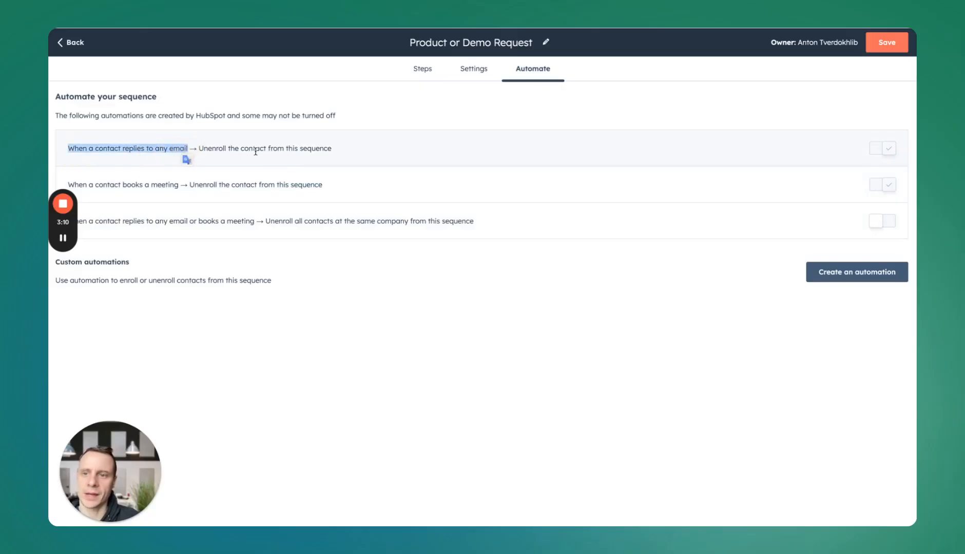
{"action": "left_click", "coordinate": [207, 145]}
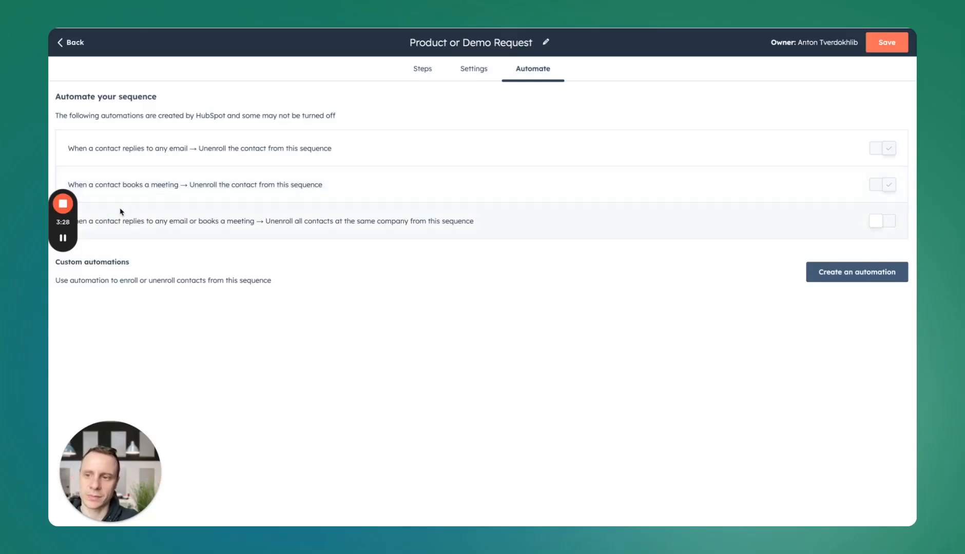
{"action": "left_click_drag", "start_coordinate": [75, 216], "coordinate": [71, 257]}
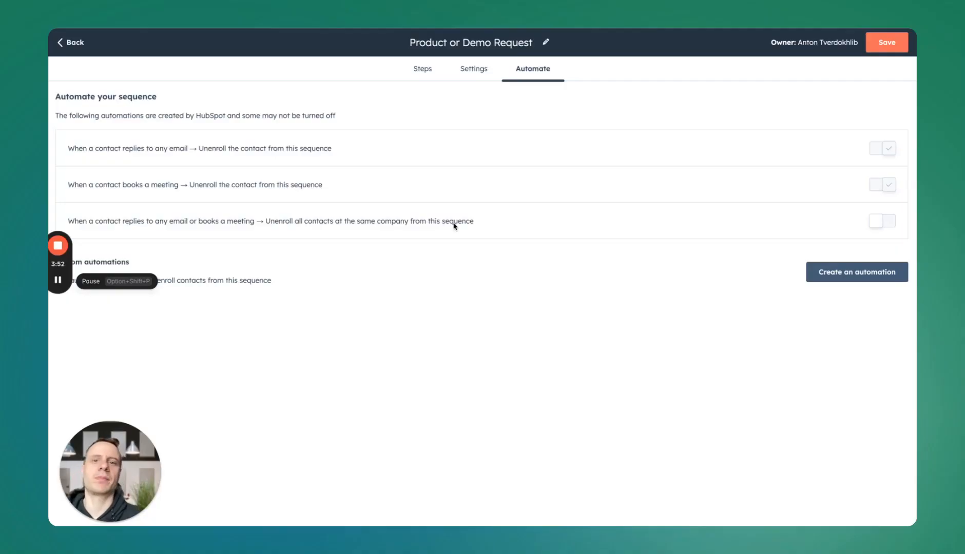
{"action": "left_click", "coordinate": [880, 224]}
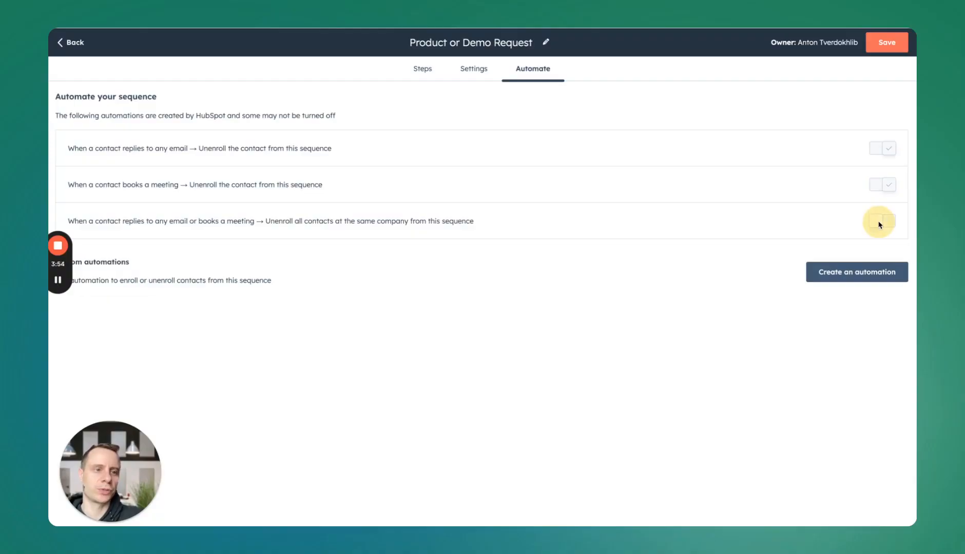
{"action": "left_click", "coordinate": [880, 223]}
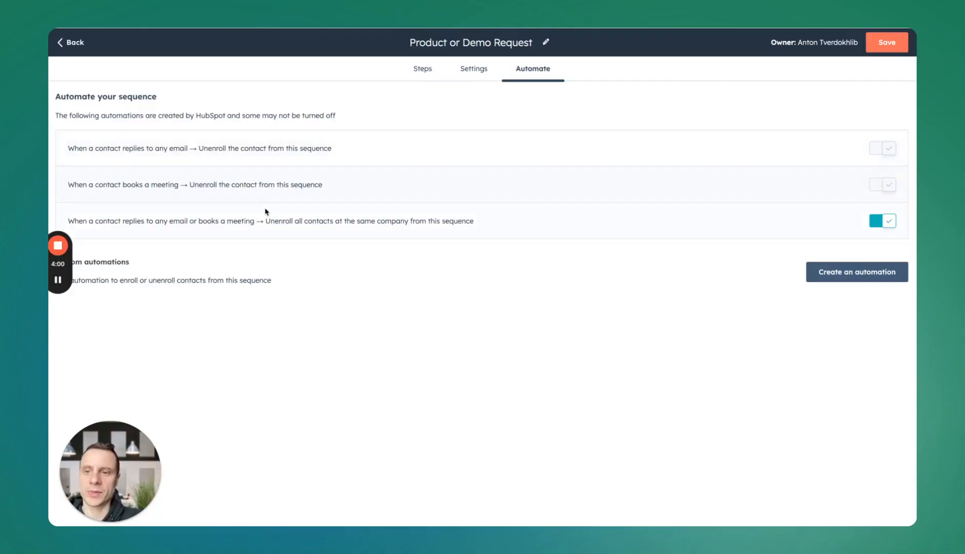
Save the sequence as Product or Demo Request, sharing it with specific users or teams and selecting the Sales team
{"action": "mouse_move", "coordinate": [60, 283]}
{"action": "left_click", "coordinate": [878, 44]}
{"action": "left_click", "coordinate": [891, 45]}
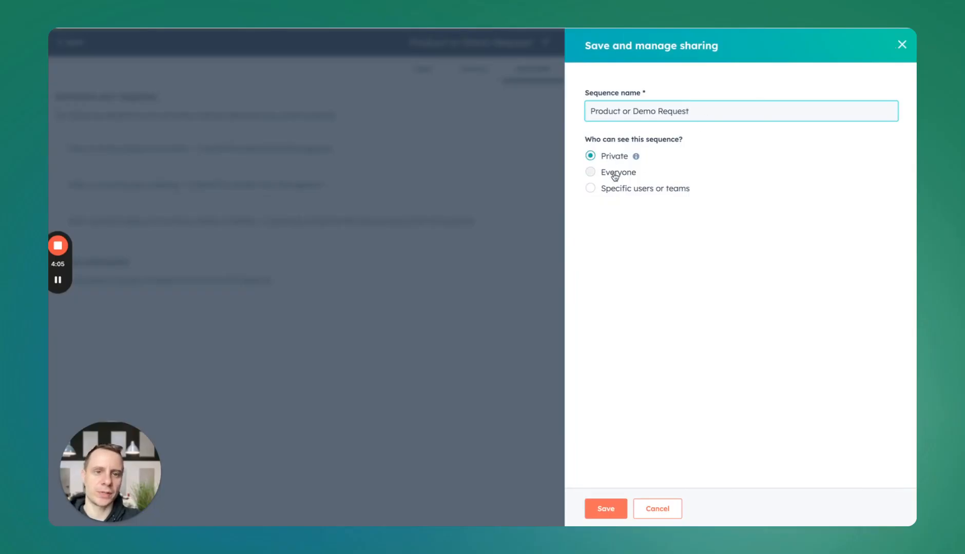
{"action": "left_click", "coordinate": [607, 192]}
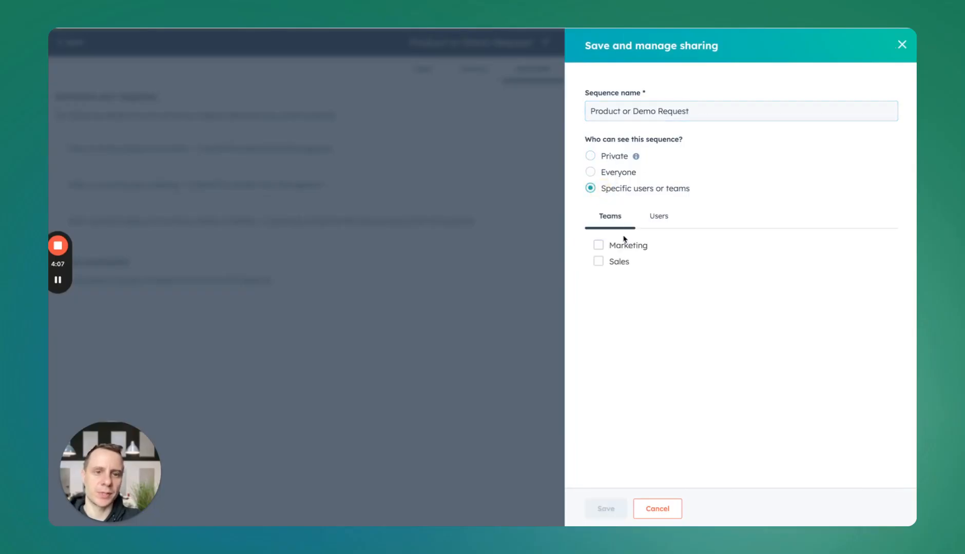
{"action": "left_click", "coordinate": [598, 261]}
{"action": "left_click", "coordinate": [604, 509]}
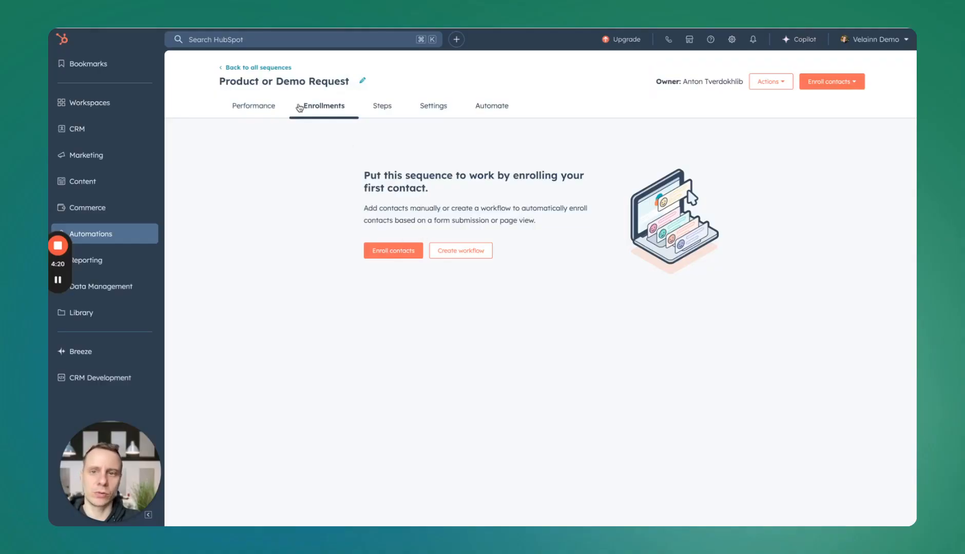
Review the saved sequence's performance, enrollments, steps, settings and automations
{"action": "left_click", "coordinate": [248, 105]}
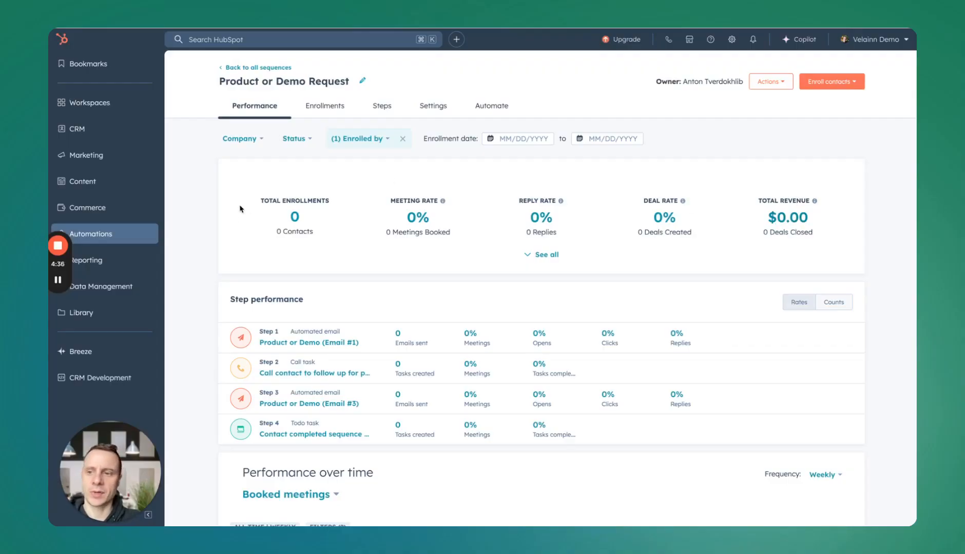
{"action": "left_click", "coordinate": [324, 106]}
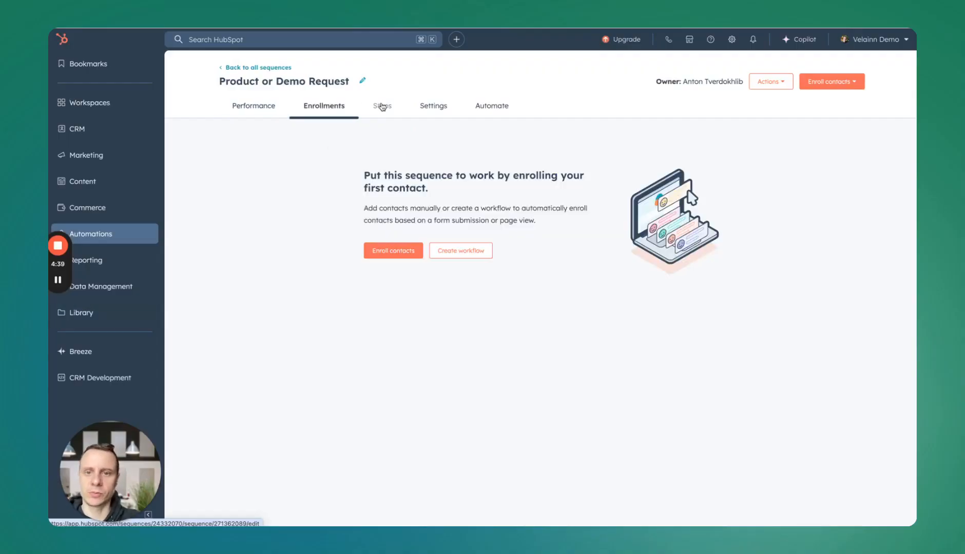
{"action": "left_click", "coordinate": [380, 109]}
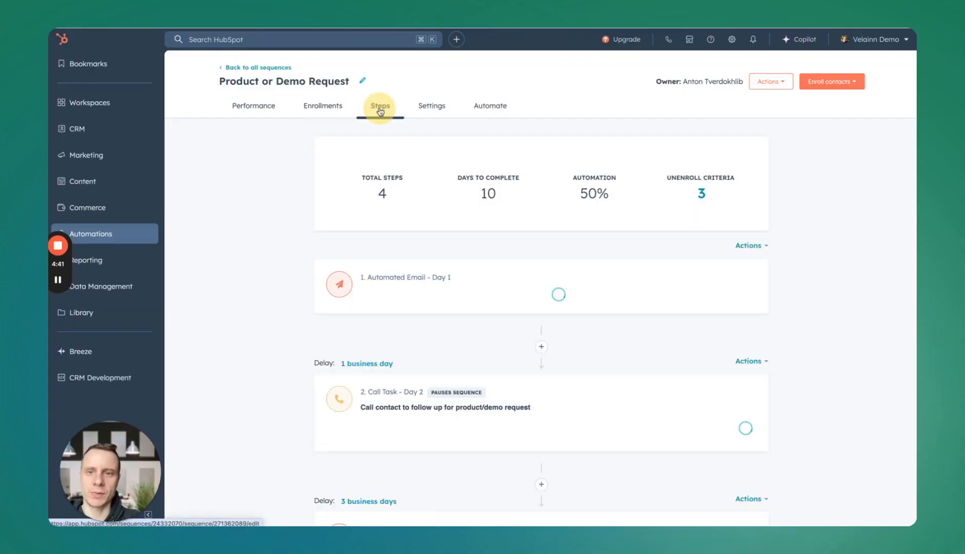
{"action": "scroll", "coordinate": [448, 350], "scroll_direction": "down", "scroll_amount": 3}
{"action": "scroll", "coordinate": [448, 350], "scroll_direction": "up", "scroll_amount": 3}
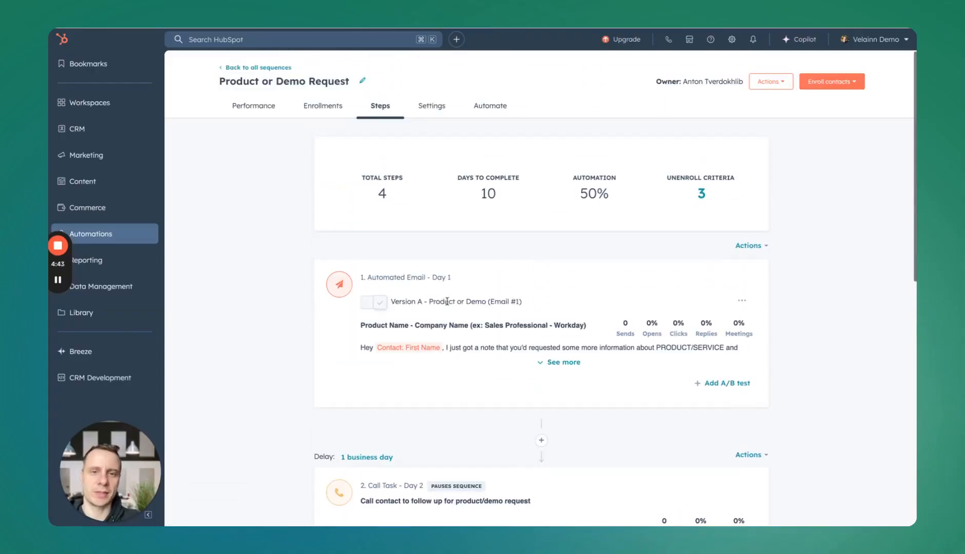
{"action": "left_click", "coordinate": [431, 105]}
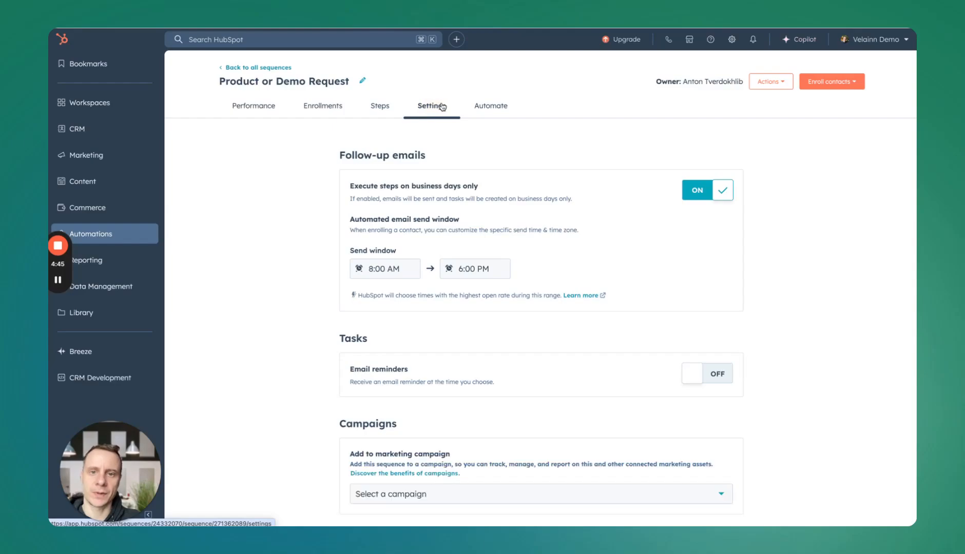
{"action": "left_click", "coordinate": [495, 110]}
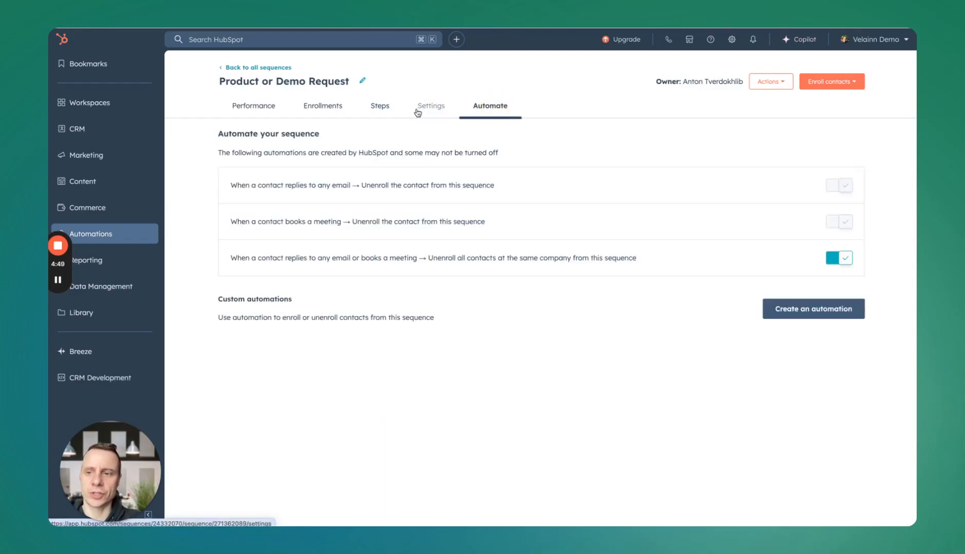
Return to all sequences, create a new dynamic sequence and open the template choice for its initial automated email
{"action": "left_click", "coordinate": [261, 67]}
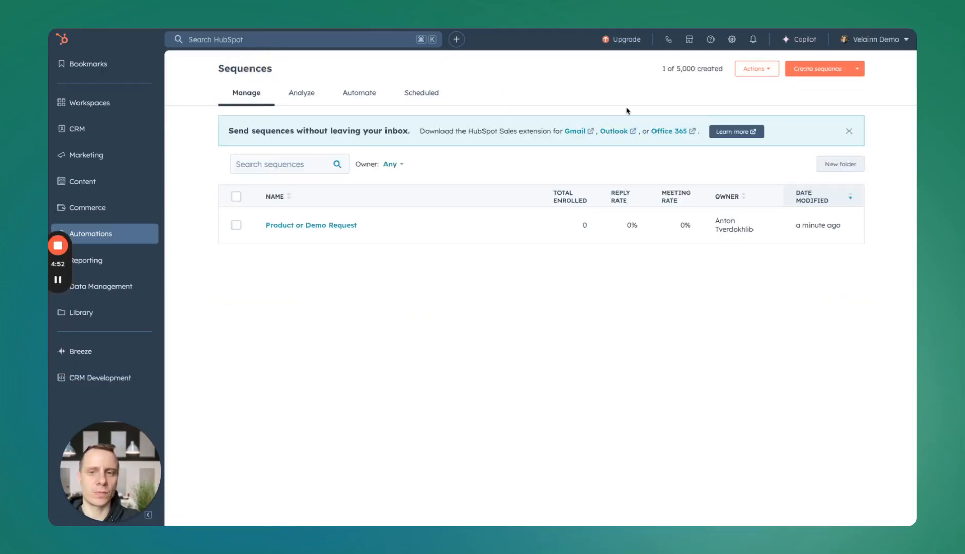
{"action": "left_click", "coordinate": [837, 67]}
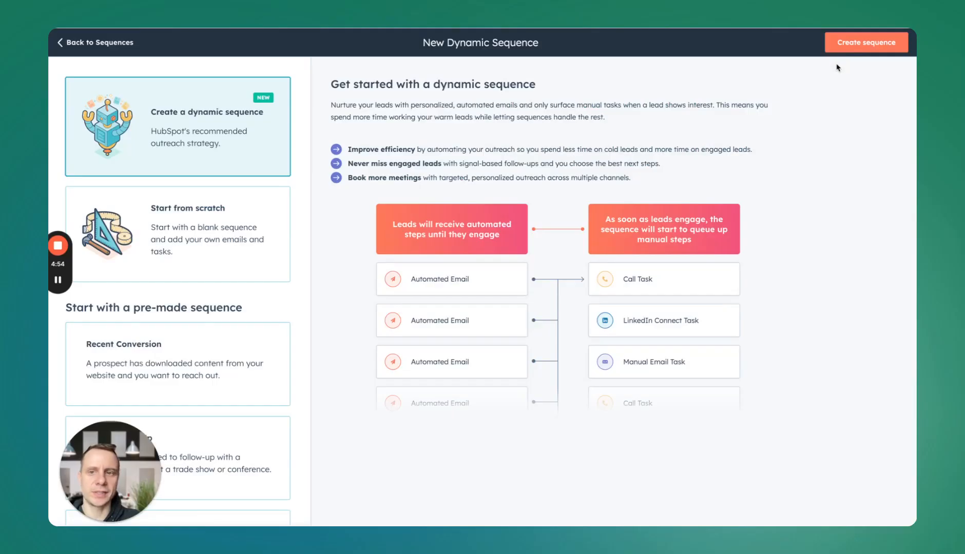
{"action": "left_click", "coordinate": [853, 41]}
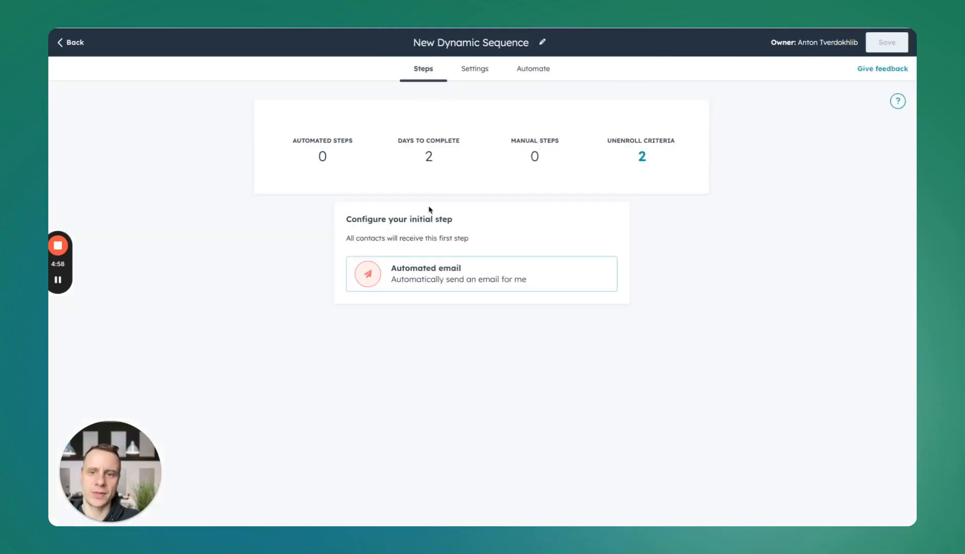
{"action": "left_click", "coordinate": [440, 277]}
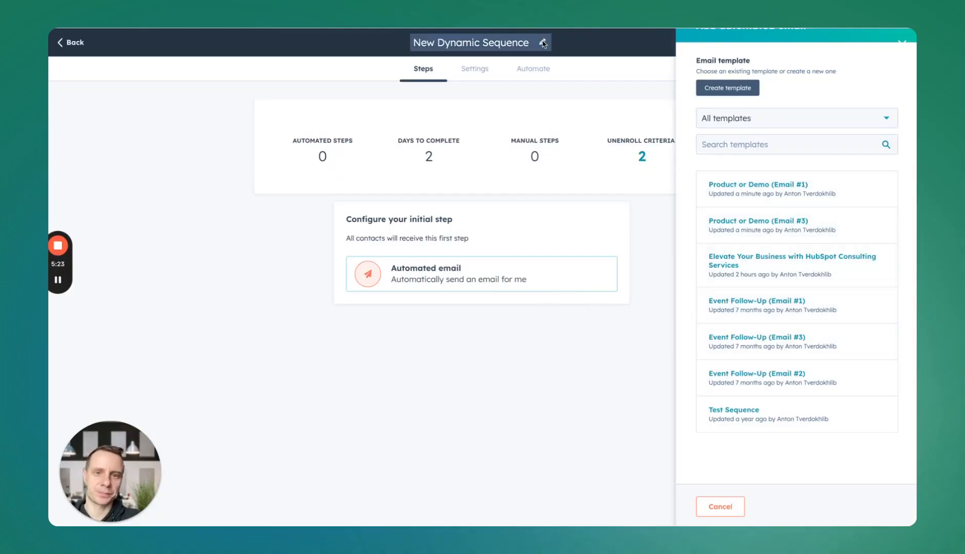
Rename the new dynamic sequence as Event Follow Up
{"action": "left_click", "coordinate": [542, 43]}
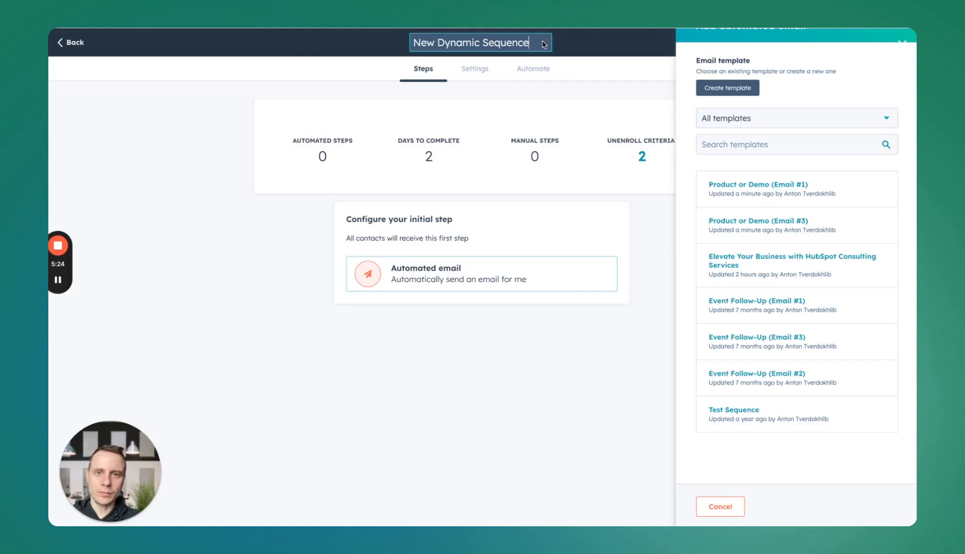
{"action": "key", "text": "ctrl+a"}
{"action": "key", "text": "BackSpace"}
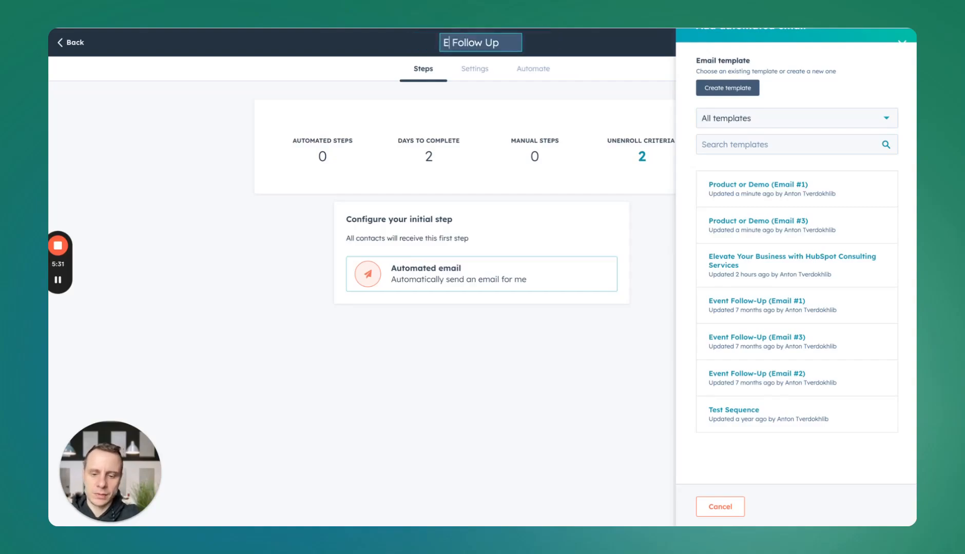
{"action": "type", "text": "vent"}
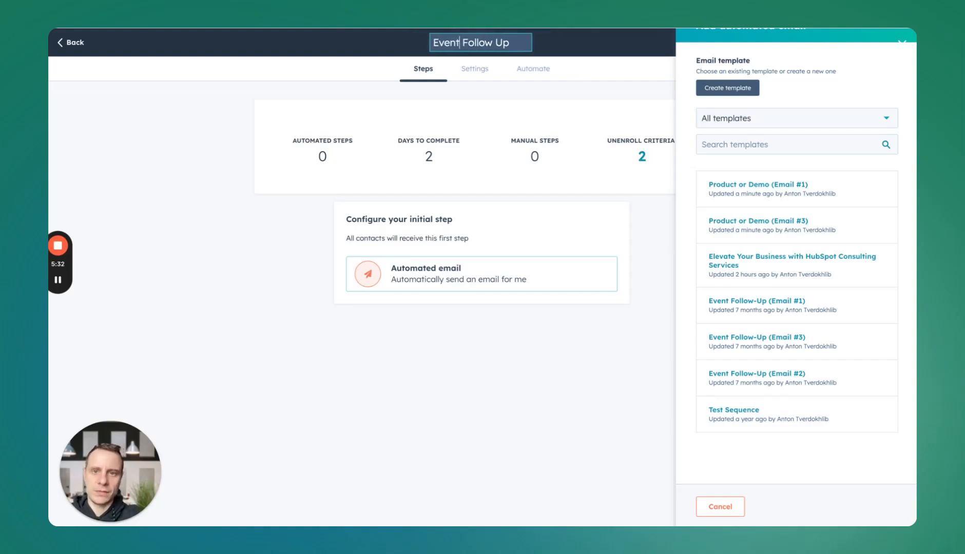
{"action": "left_click", "coordinate": [651, 257]}
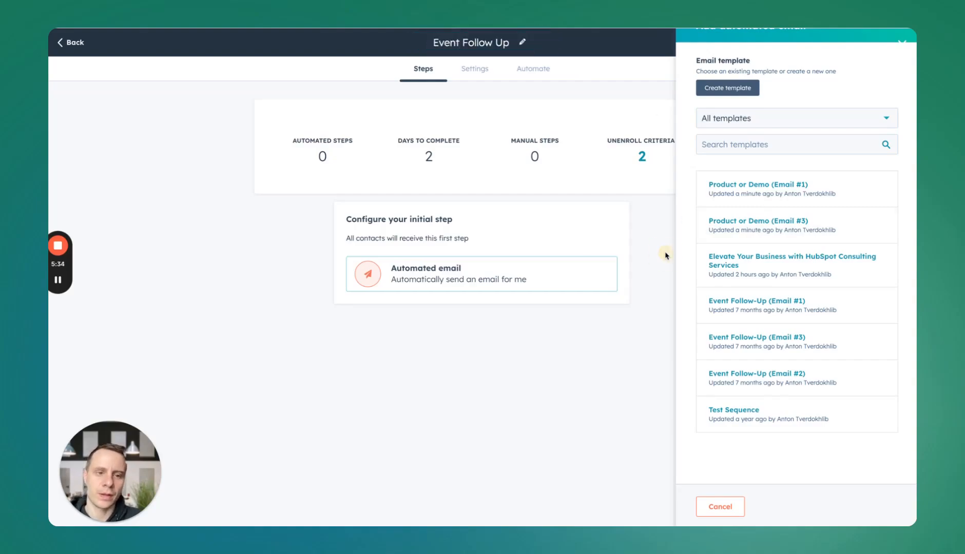
Use the Event Follow-Up (Email #1) template for the initial automated email and expand its full text
{"action": "left_click", "coordinate": [777, 305]}
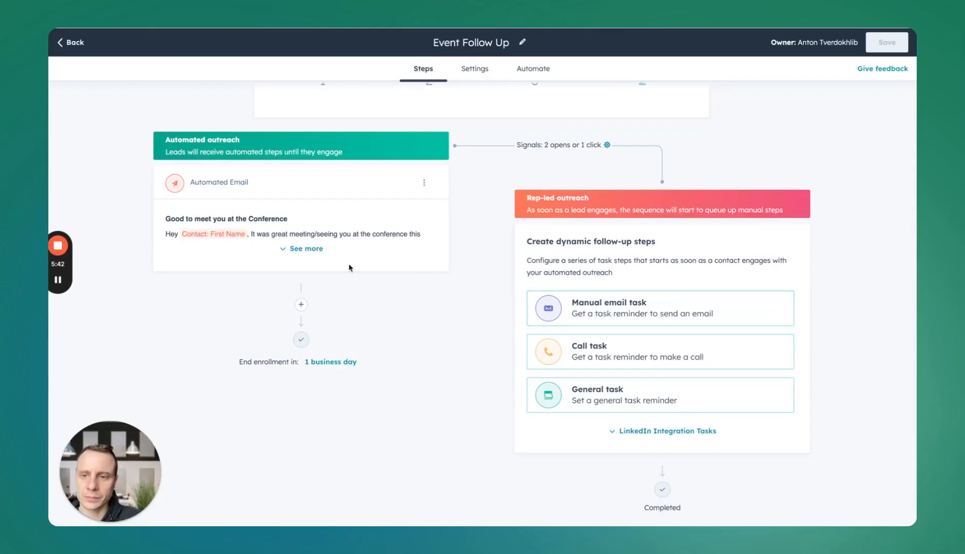
{"action": "left_click", "coordinate": [303, 249]}
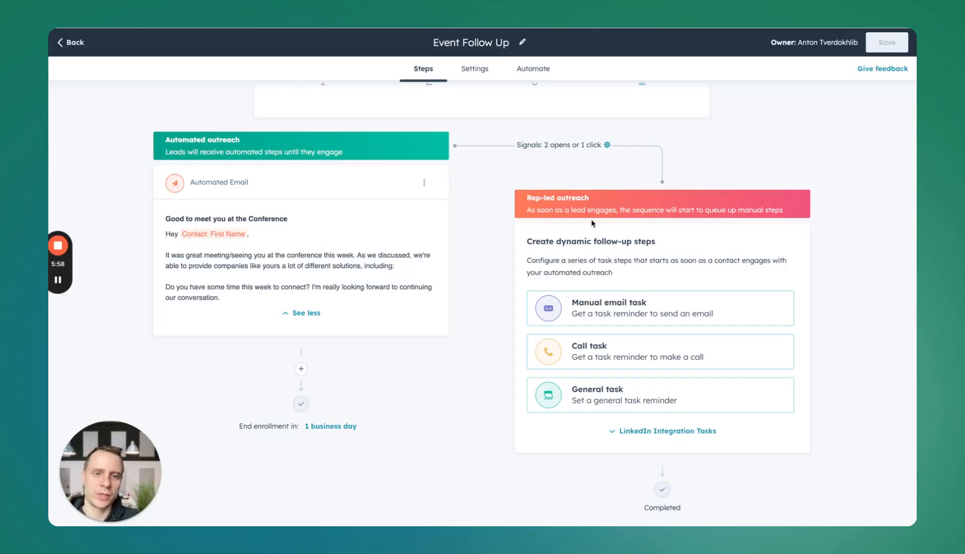
Set the engagement signal that starts rep-led outreach to 4 email opens and save it
{"action": "scroll", "coordinate": [596, 225], "scroll_direction": "up", "scroll_amount": 1}
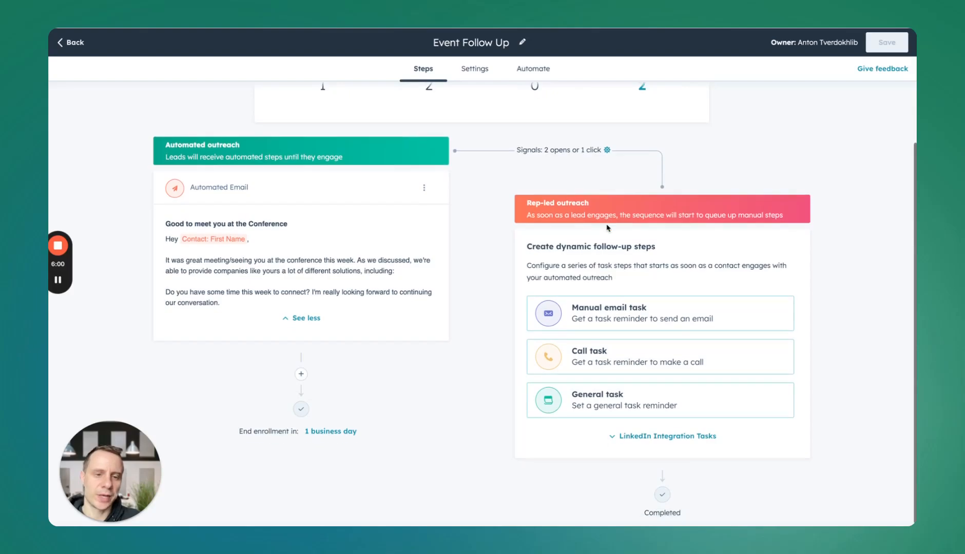
{"action": "scroll", "coordinate": [608, 228], "scroll_direction": "up", "scroll_amount": 1}
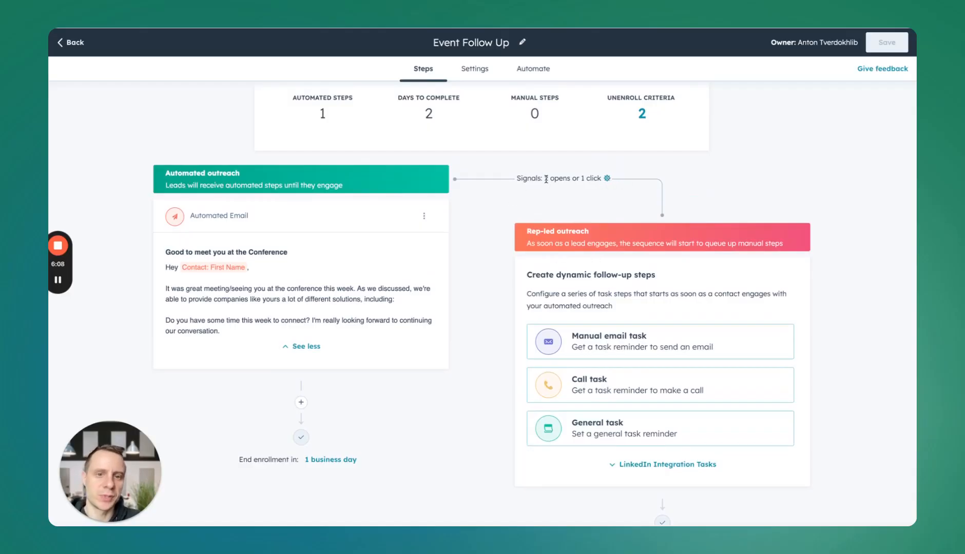
{"action": "left_click", "coordinate": [608, 179]}
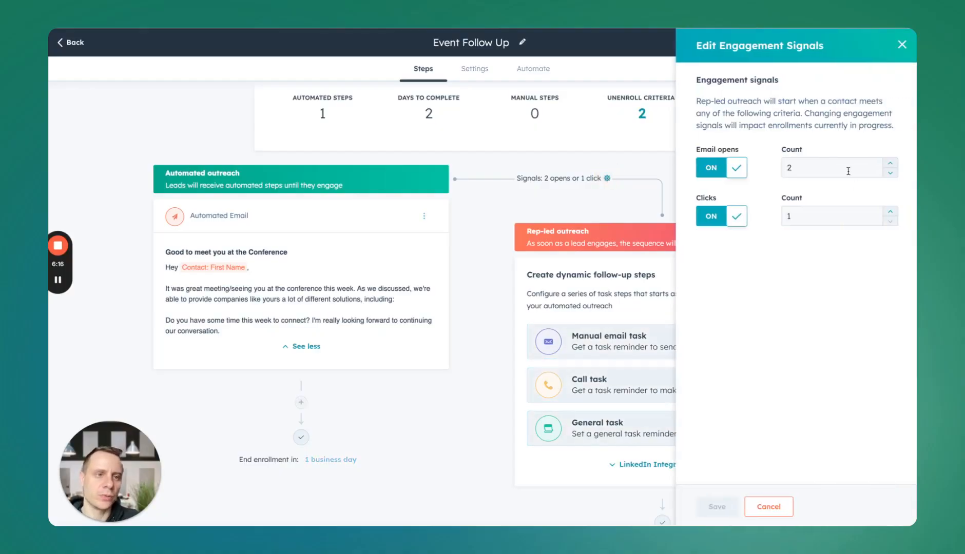
{"action": "left_click", "coordinate": [890, 164]}
{"action": "left_click", "coordinate": [891, 164]}
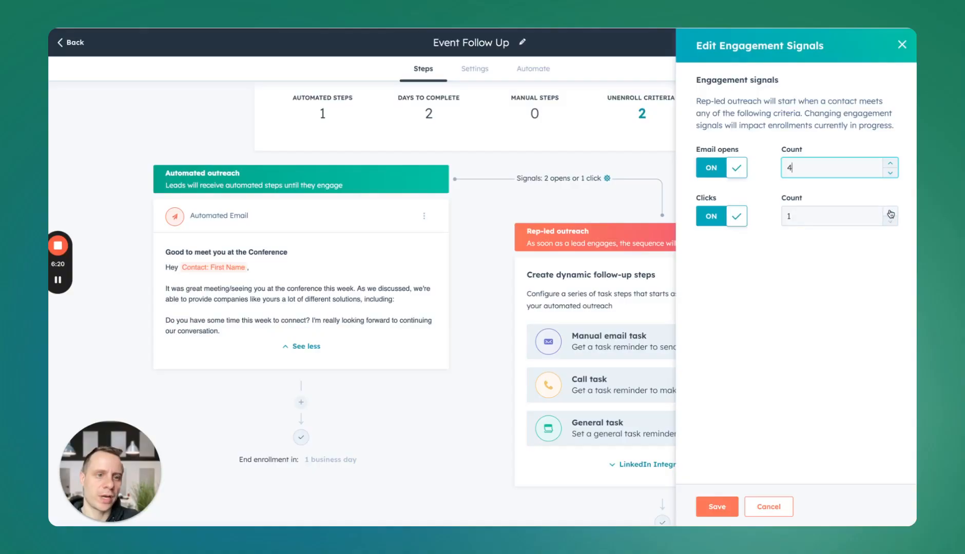
{"action": "left_click", "coordinate": [719, 508]}
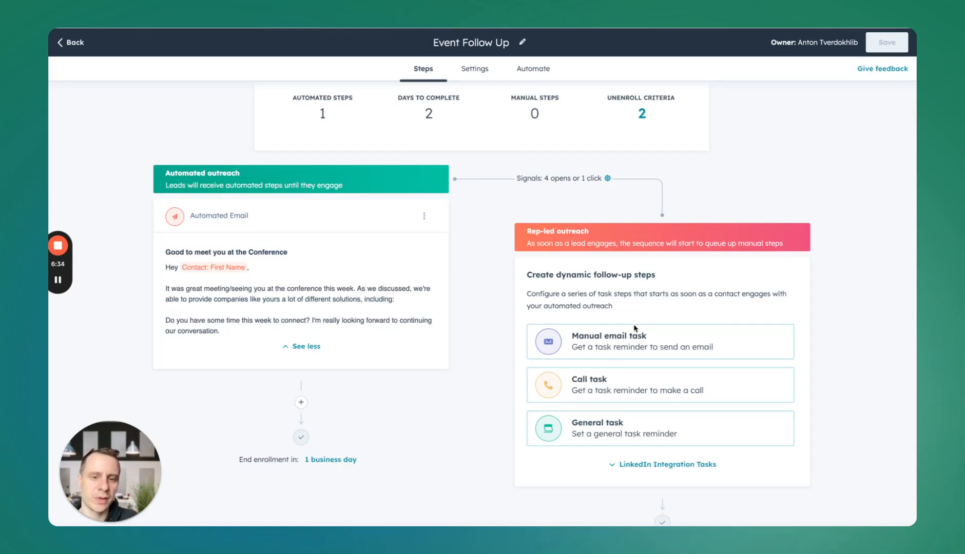
Start a call task under rep-led outreach and enter "Call the contact" in its notes
{"action": "left_click", "coordinate": [603, 387]}
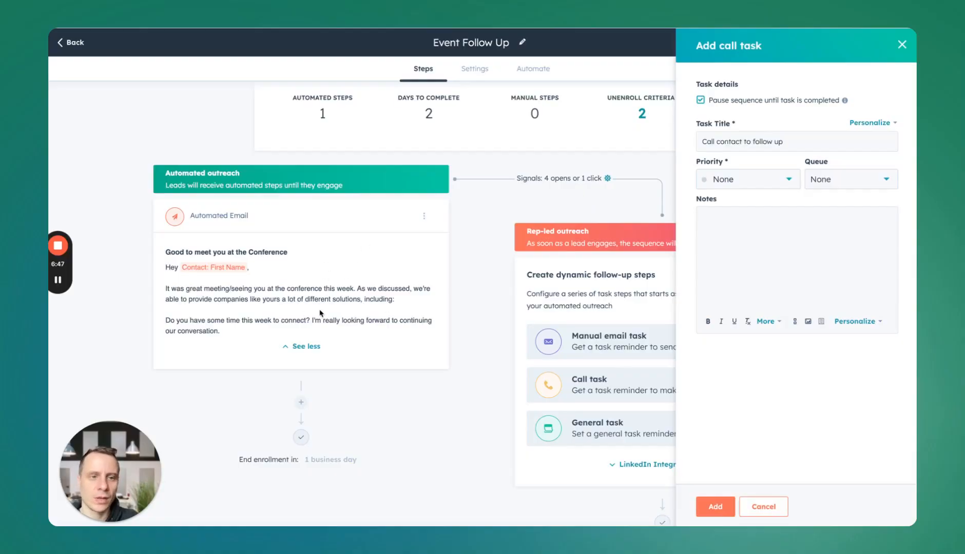
{"action": "left_click", "coordinate": [748, 226]}
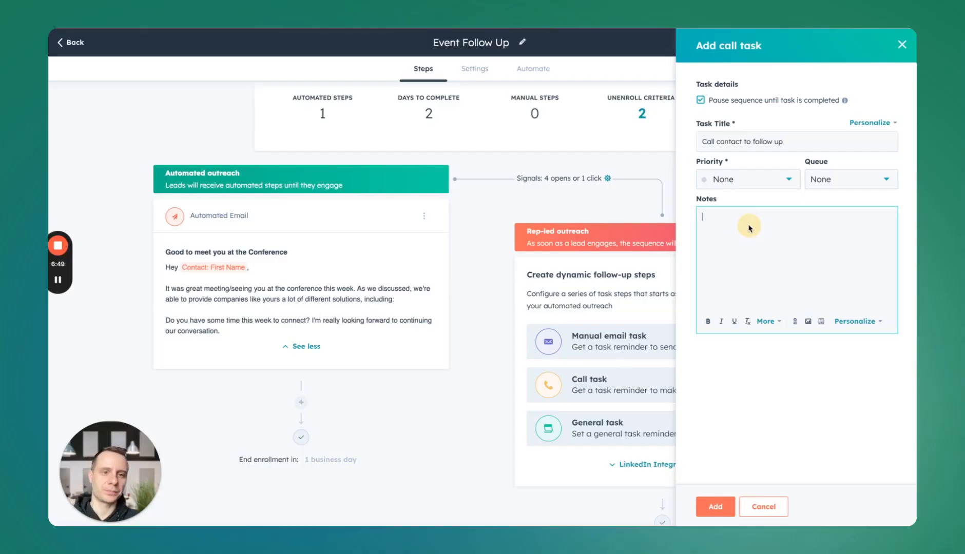
{"action": "type", "text": "Call the contact"}
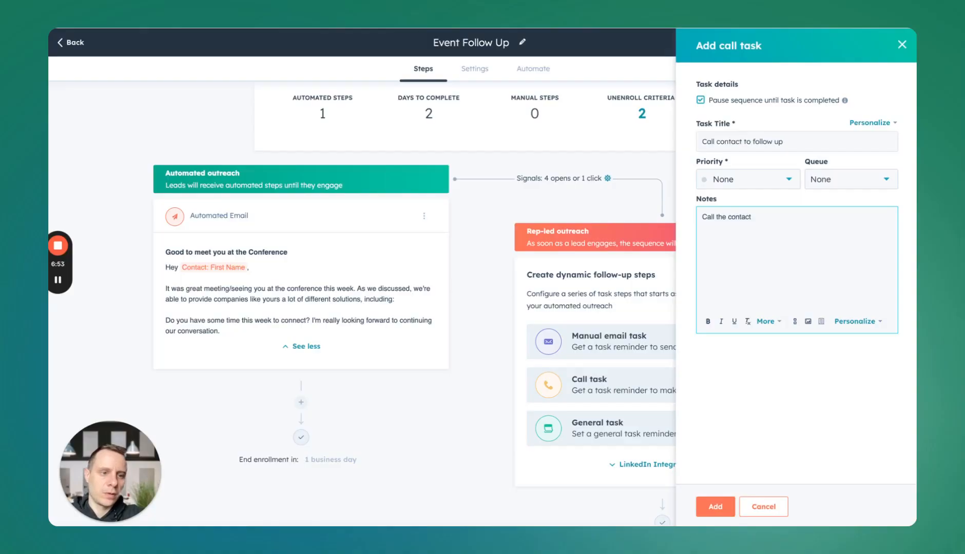
Insert the contact's First Name personalization token at the end of the call task notes
{"action": "left_click", "coordinate": [855, 321]}
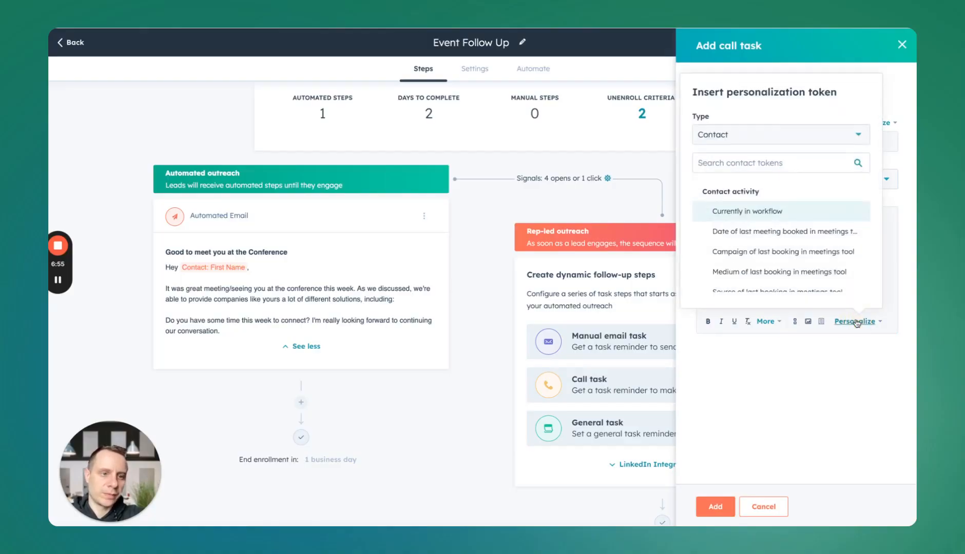
{"action": "scroll", "coordinate": [790, 201], "scroll_direction": "down", "scroll_amount": 1}
{"action": "left_click", "coordinate": [754, 163]}
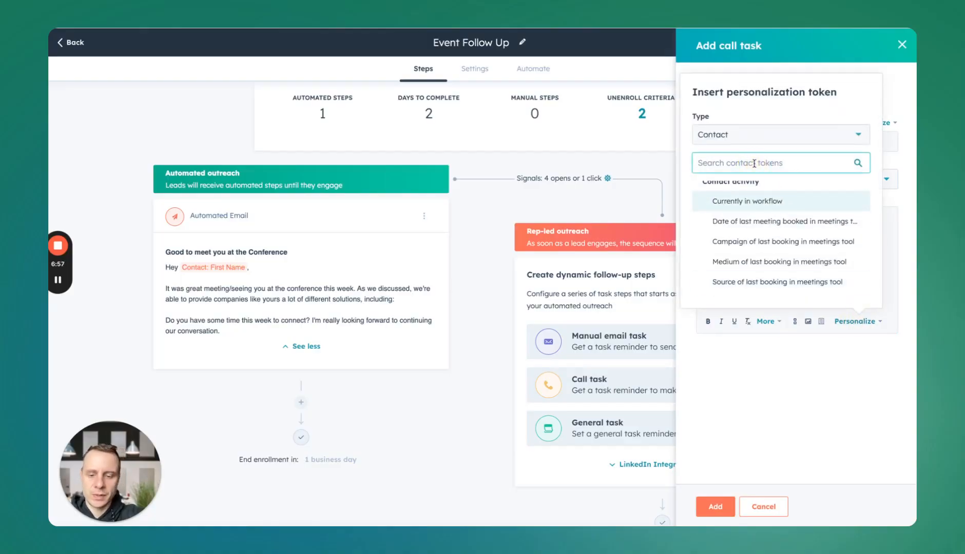
{"action": "type", "text": "firs"}
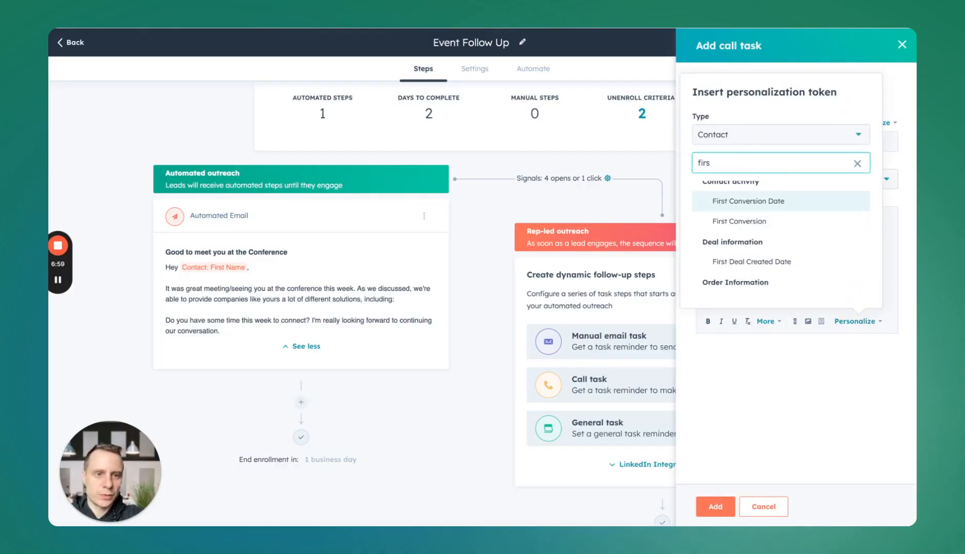
{"action": "type", "text": "t name"}
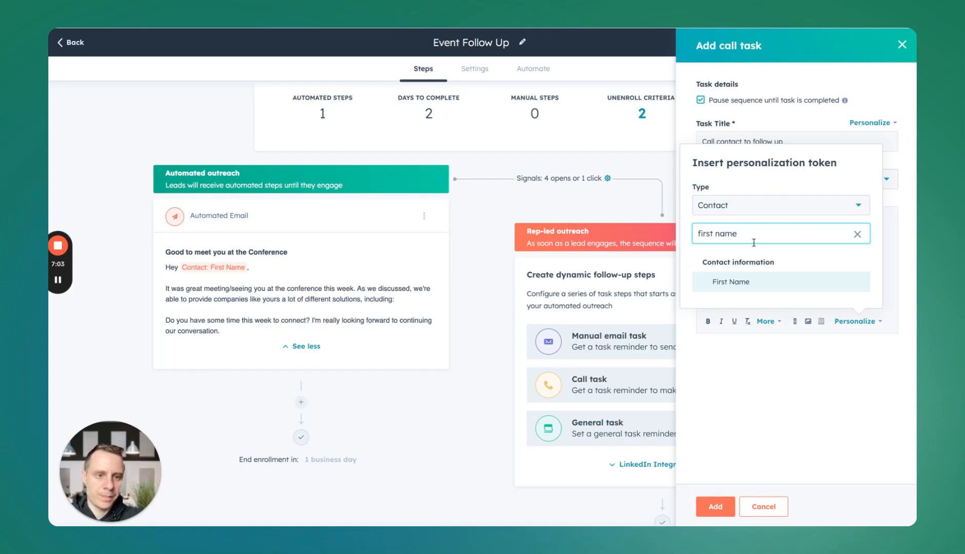
{"action": "left_click", "coordinate": [734, 282]}
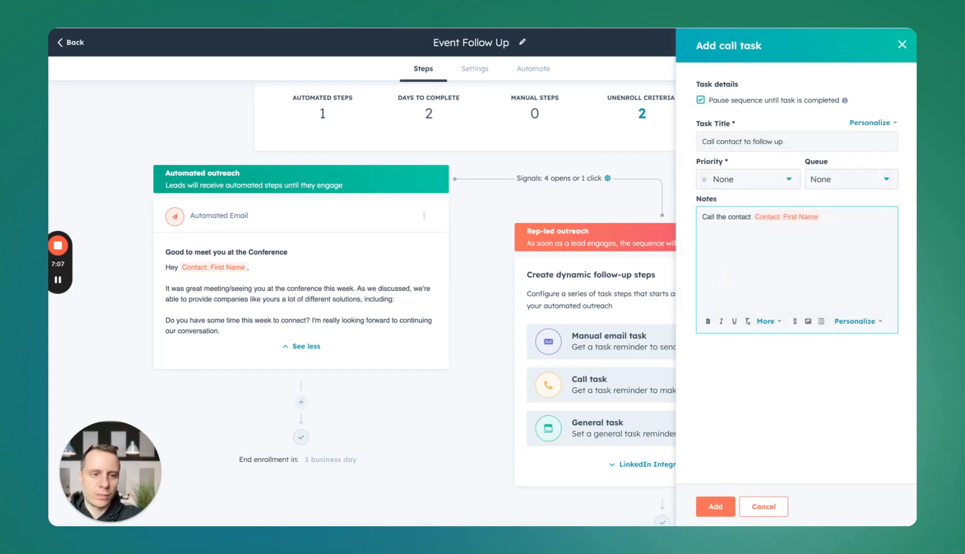
Add the contact's Phone Number token to the call task notes and put the word "by" between the two tokens
{"action": "left_click", "coordinate": [863, 320]}
{"action": "scroll", "coordinate": [775, 241], "scroll_direction": "down", "scroll_amount": 1}
{"action": "left_click", "coordinate": [771, 164]}
{"action": "type", "text": "phone"}
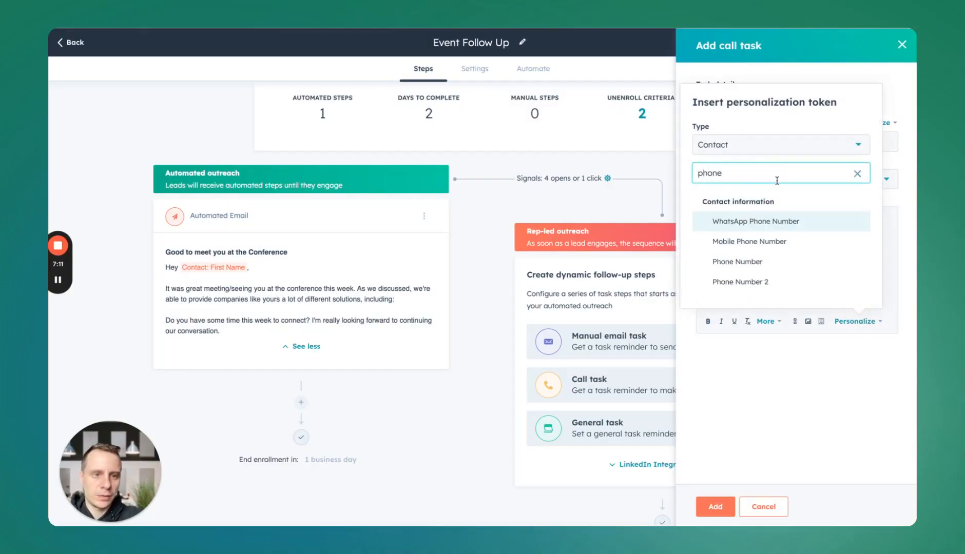
{"action": "left_click", "coordinate": [758, 262]}
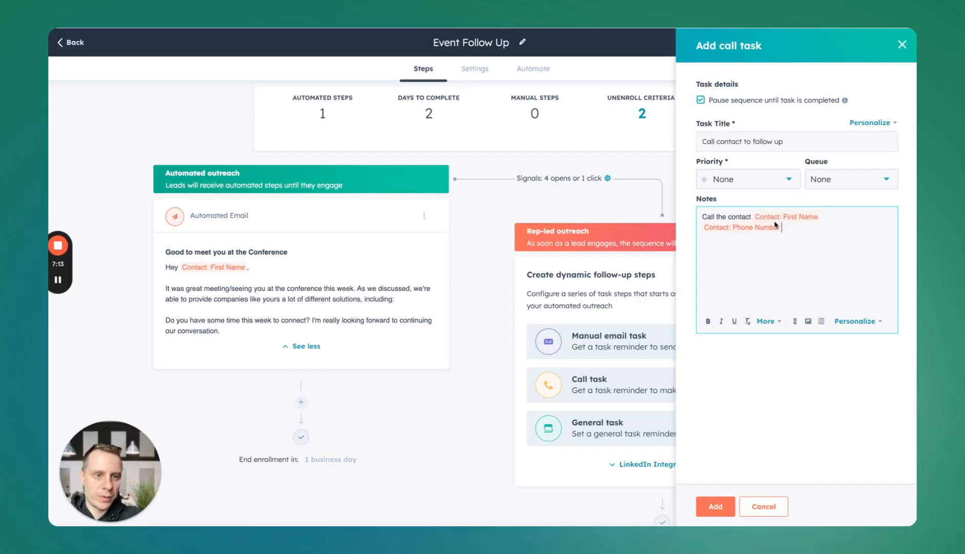
{"action": "left_click", "coordinate": [823, 218]}
{"action": "type", "text": "by"}
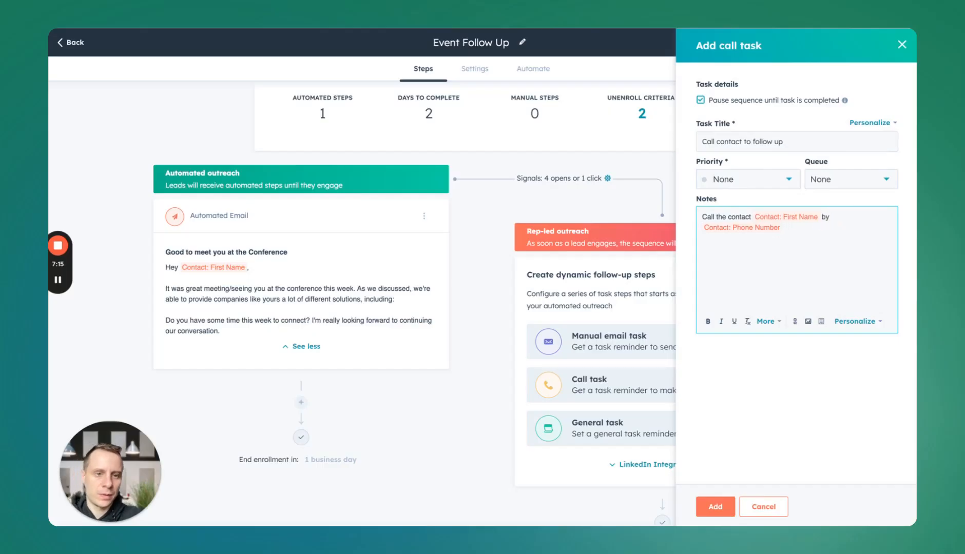
Set the call task's priority to High and add the task to rep-led outreach
{"action": "left_click", "coordinate": [770, 180]}
{"action": "left_click", "coordinate": [740, 266]}
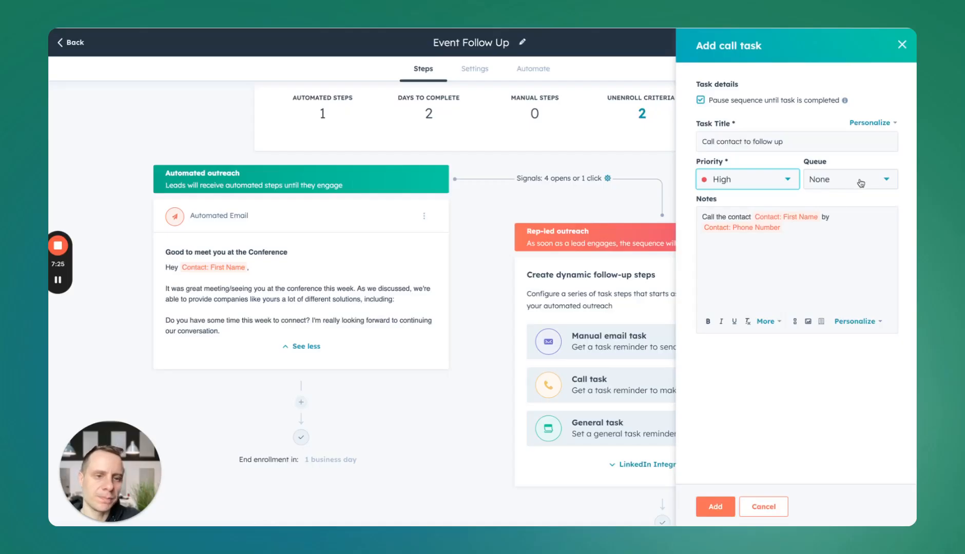
{"action": "left_click", "coordinate": [715, 506]}
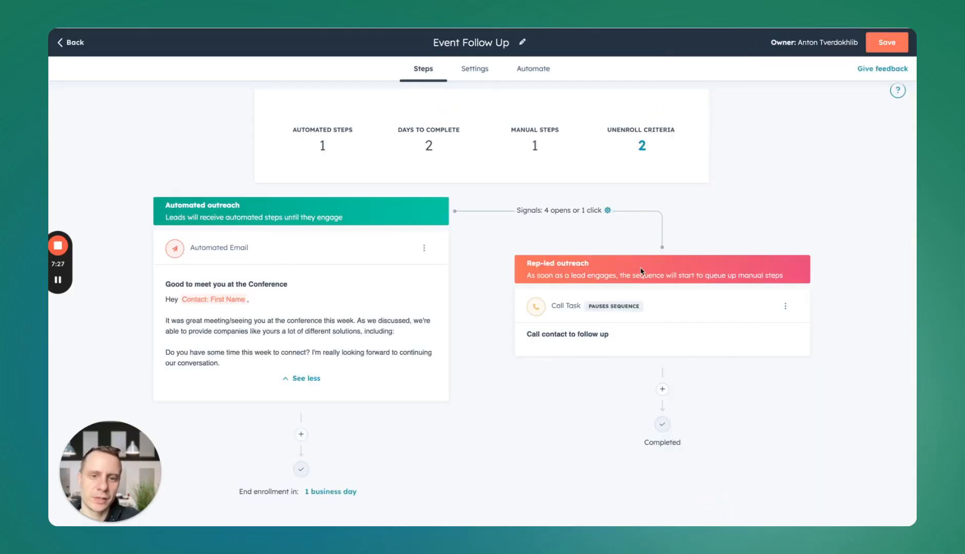
Add a second automated email as a reply to Step 1, using the Event Follow-Up (Email #2) template
{"action": "scroll", "coordinate": [408, 364], "scroll_direction": "down", "scroll_amount": 1}
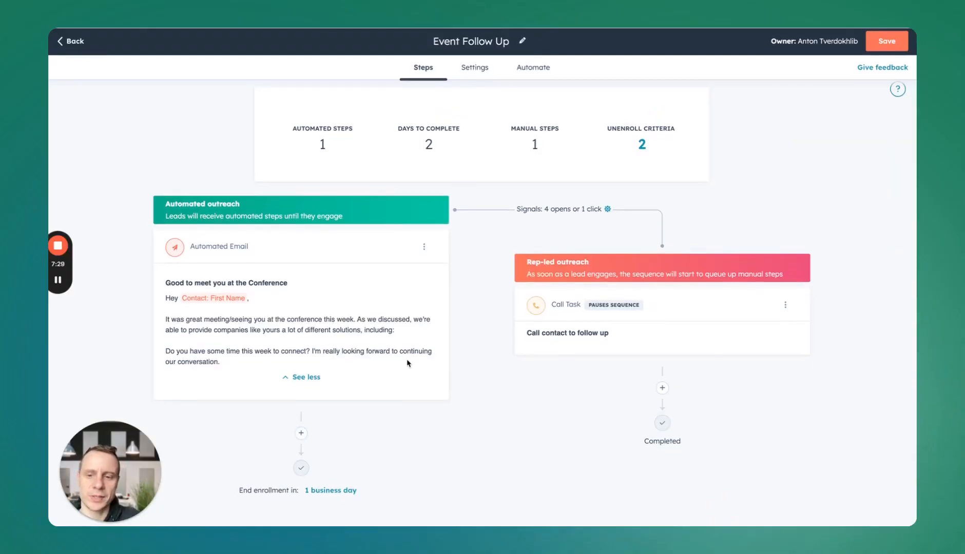
{"action": "left_click", "coordinate": [301, 434]}
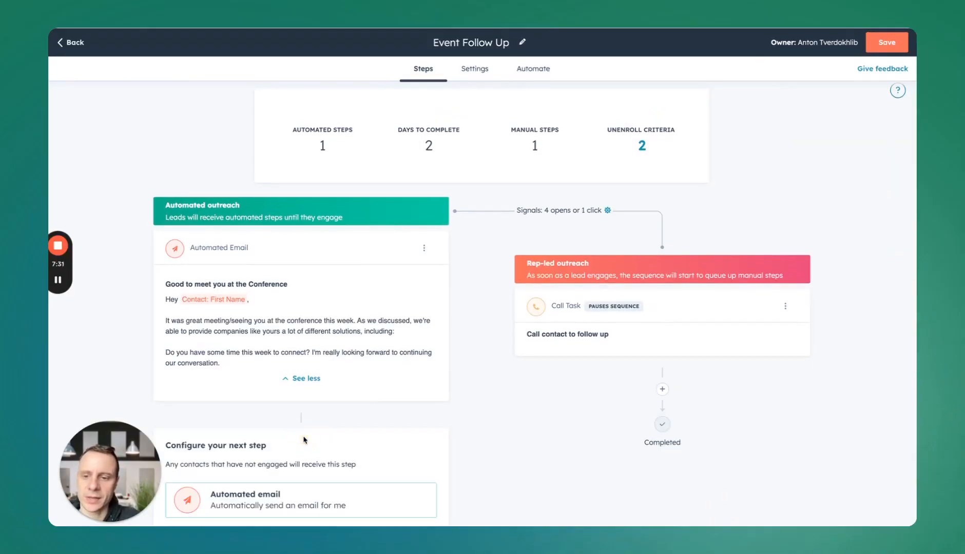
{"action": "left_click", "coordinate": [293, 403]}
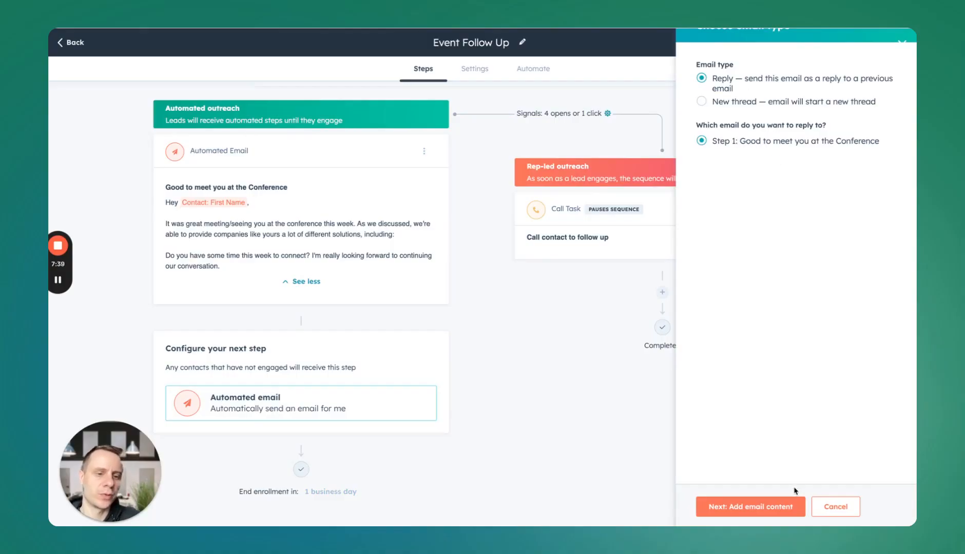
{"action": "left_click", "coordinate": [765, 512]}
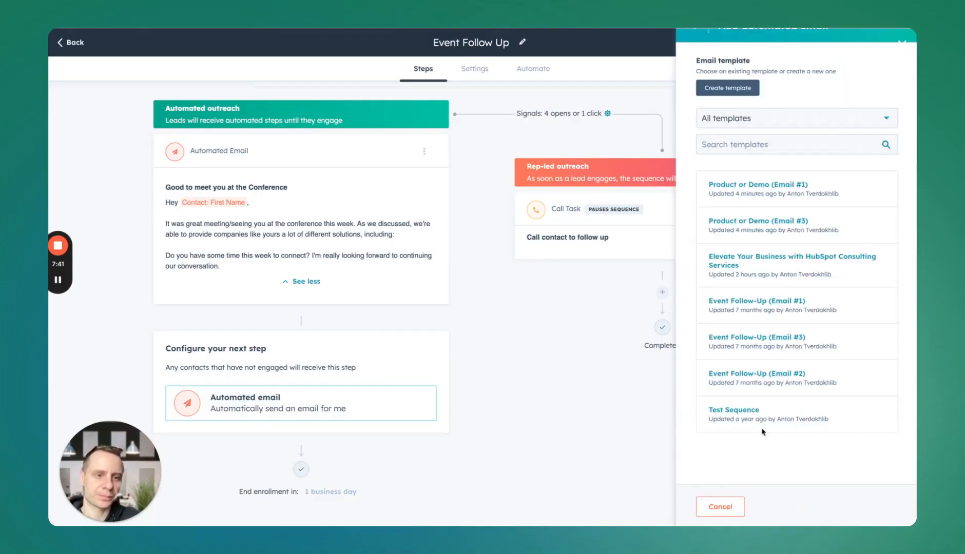
{"action": "left_click", "coordinate": [770, 380]}
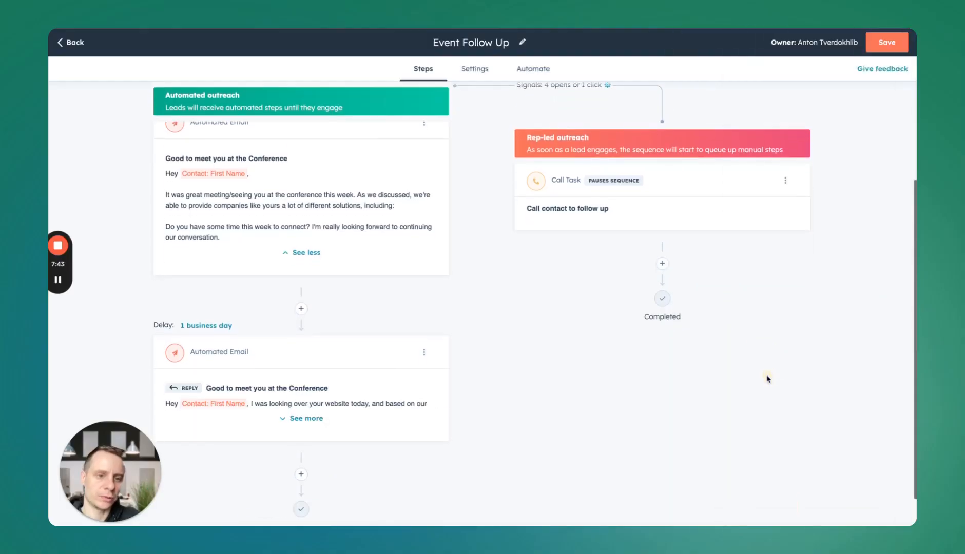
Set the delay before the second automated email to 4 business days and expand that email's full text
{"action": "left_click", "coordinate": [210, 326]}
{"action": "left_click", "coordinate": [295, 386]}
{"action": "double_click", "coordinate": [295, 387]}
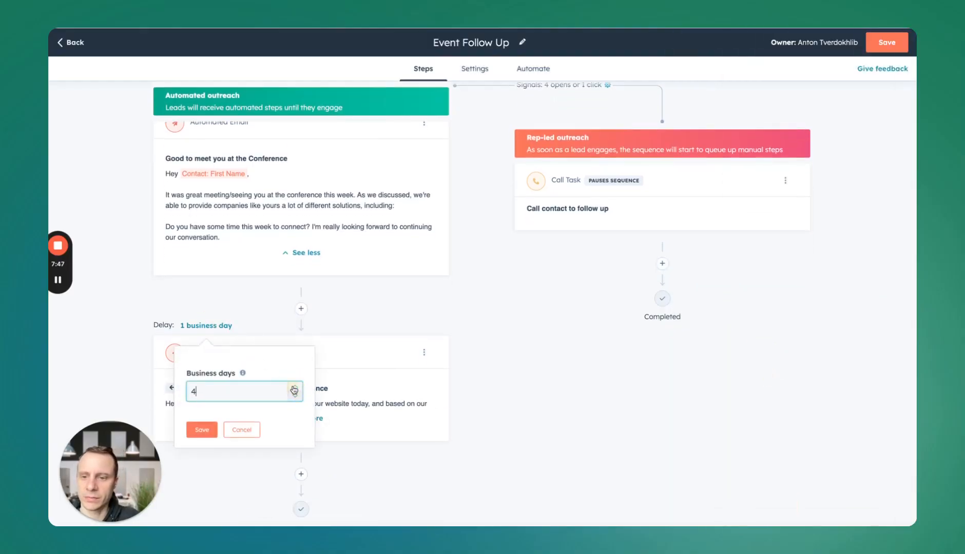
{"action": "left_click", "coordinate": [198, 433]}
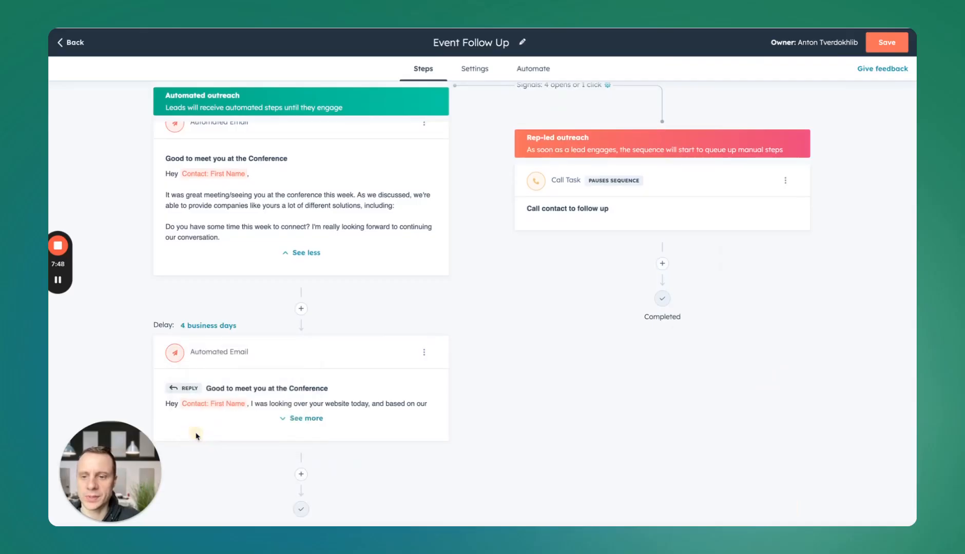
{"action": "left_click", "coordinate": [313, 418]}
{"action": "scroll", "coordinate": [312, 420], "scroll_direction": "down", "scroll_amount": 2}
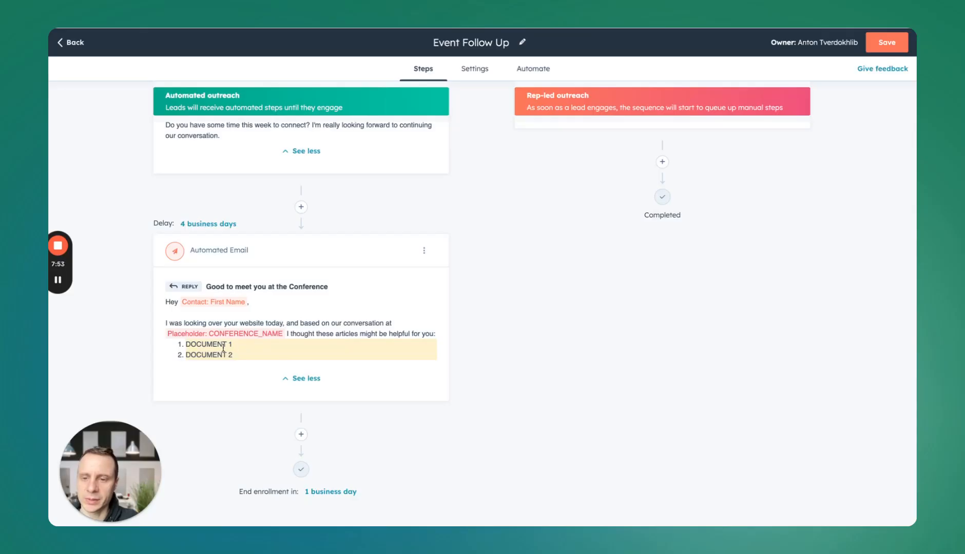
{"action": "scroll", "coordinate": [399, 291], "scroll_direction": "up", "scroll_amount": 3}
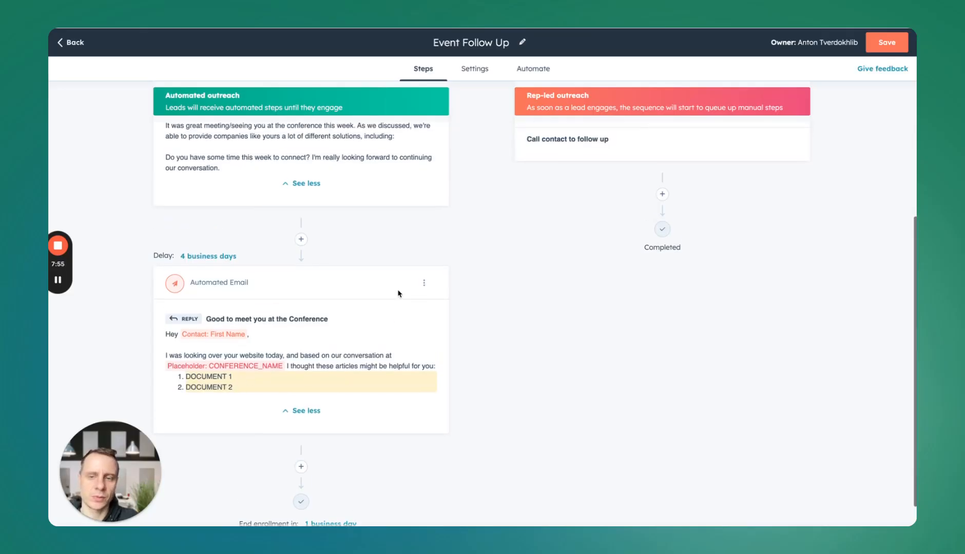
{"action": "scroll", "coordinate": [398, 293], "scroll_direction": "down", "scroll_amount": 3}
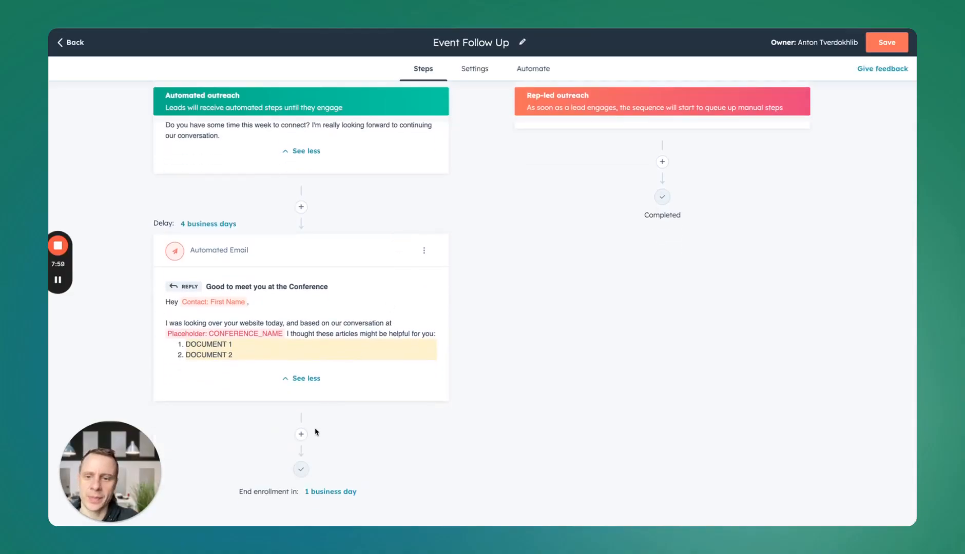
Add a third automated email as a reply to Step 1, using the Event Follow-Up (Email #3) template
{"action": "left_click", "coordinate": [301, 436]}
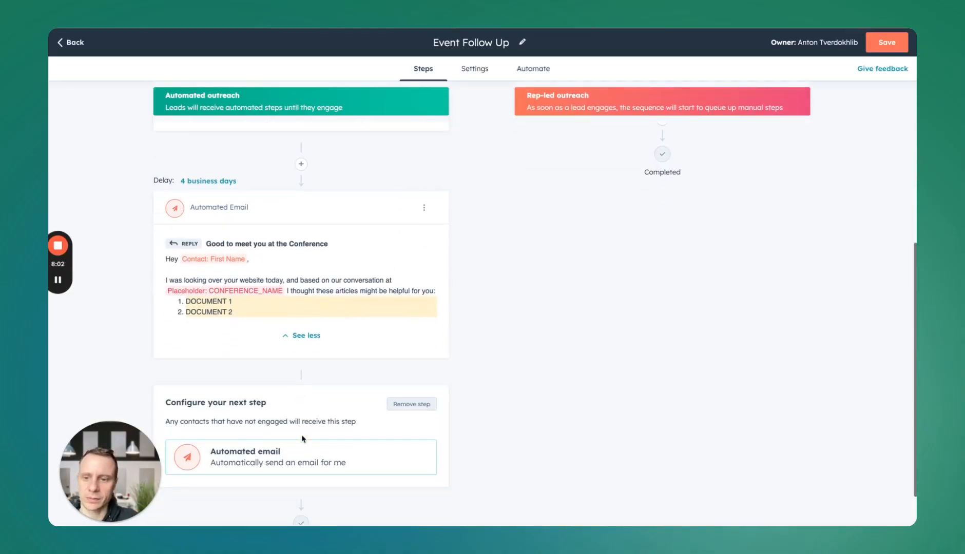
{"action": "left_click", "coordinate": [281, 403]}
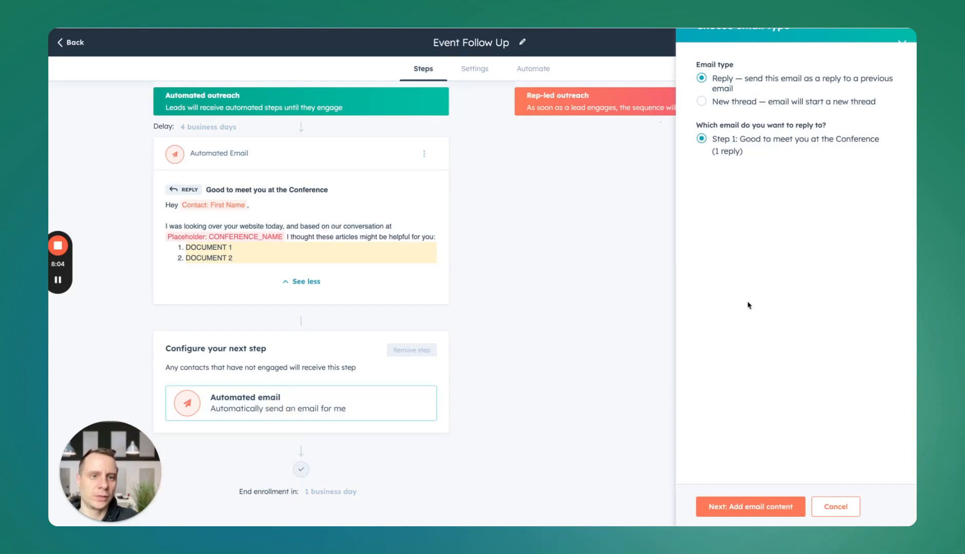
{"action": "left_click", "coordinate": [737, 501]}
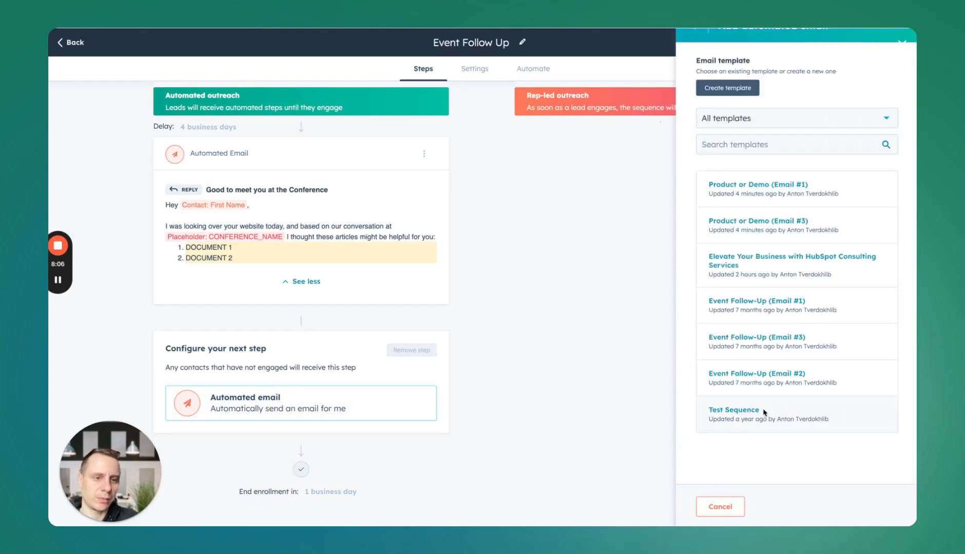
{"action": "left_click", "coordinate": [775, 337]}
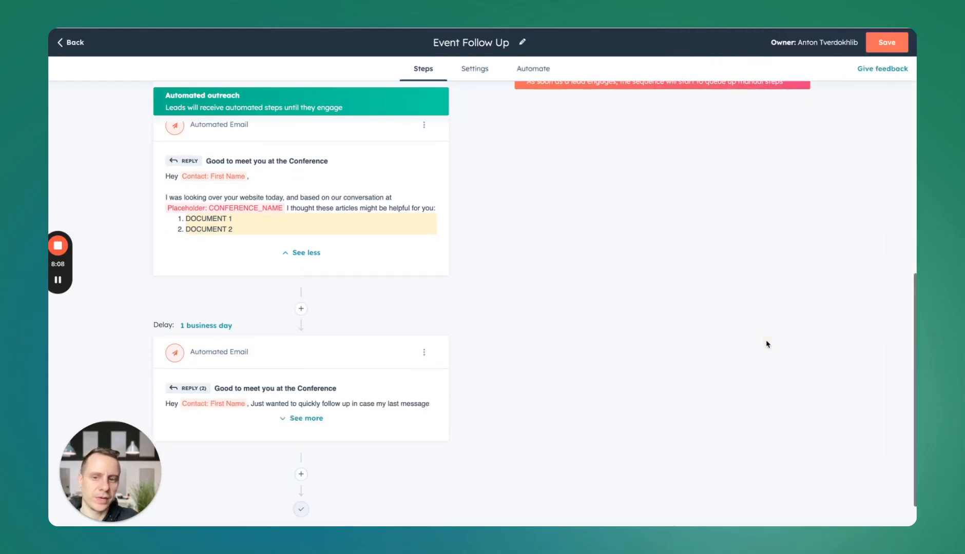
Set the delay before the third automated email to 5 business days and save it
{"action": "left_click", "coordinate": [224, 325]}
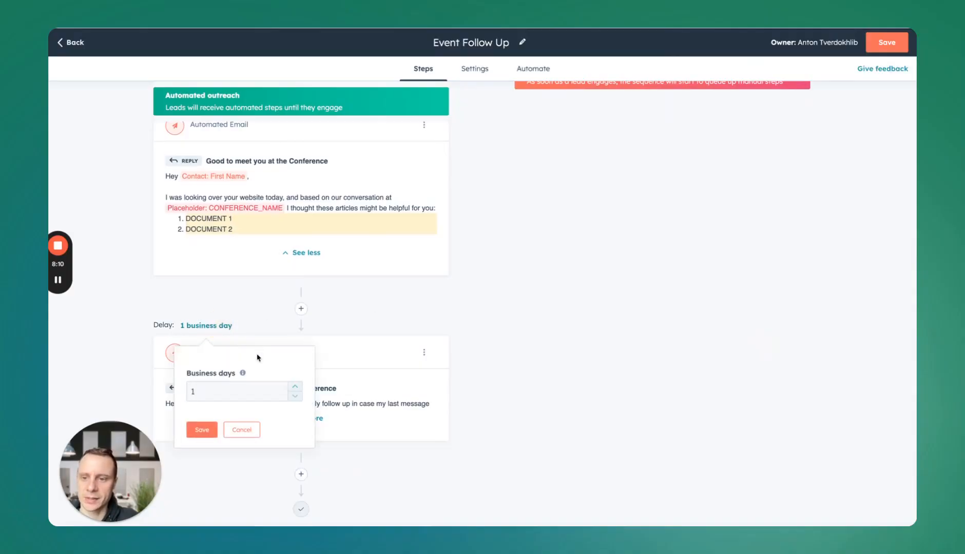
{"action": "left_click", "coordinate": [296, 387]}
{"action": "left_click", "coordinate": [296, 387]}
{"action": "left_click", "coordinate": [296, 388]}
{"action": "left_click", "coordinate": [296, 386]}
{"action": "left_click", "coordinate": [297, 386]}
{"action": "left_click", "coordinate": [296, 386]}
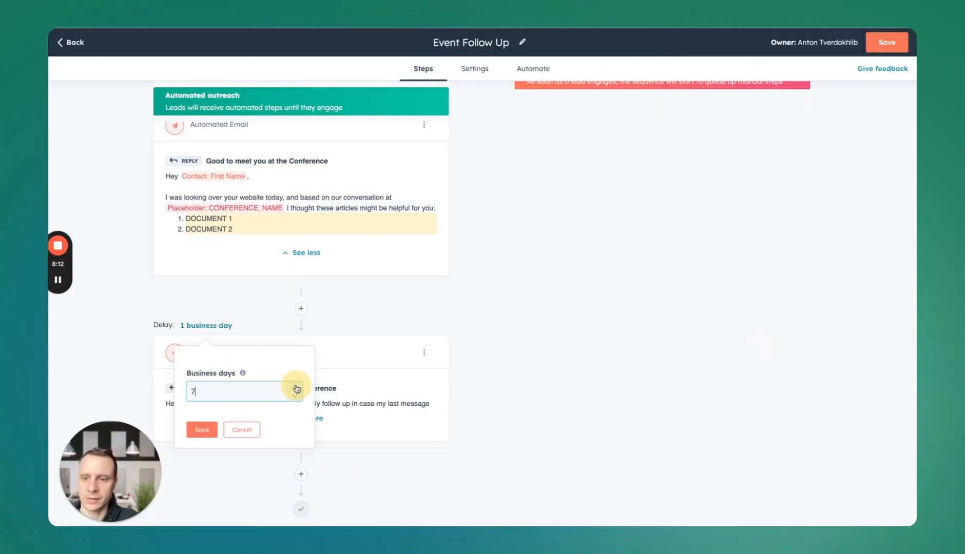
{"action": "left_click", "coordinate": [294, 398]}
{"action": "left_click", "coordinate": [295, 398]}
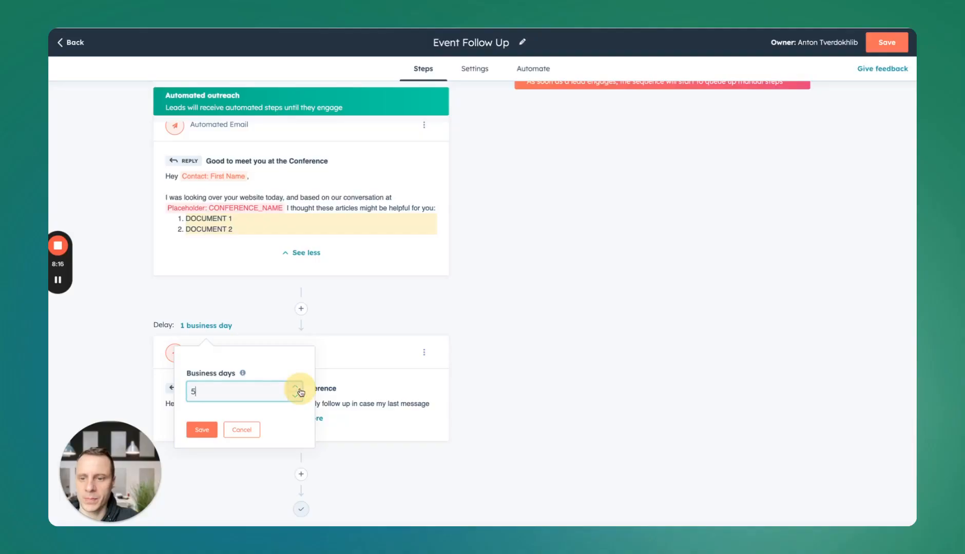
{"action": "left_click", "coordinate": [206, 431]}
Review the whole sequence, including the summary, the automated emails, the third email's full text and the rep-led call task
{"action": "scroll", "coordinate": [370, 270], "scroll_direction": "up", "scroll_amount": 5}
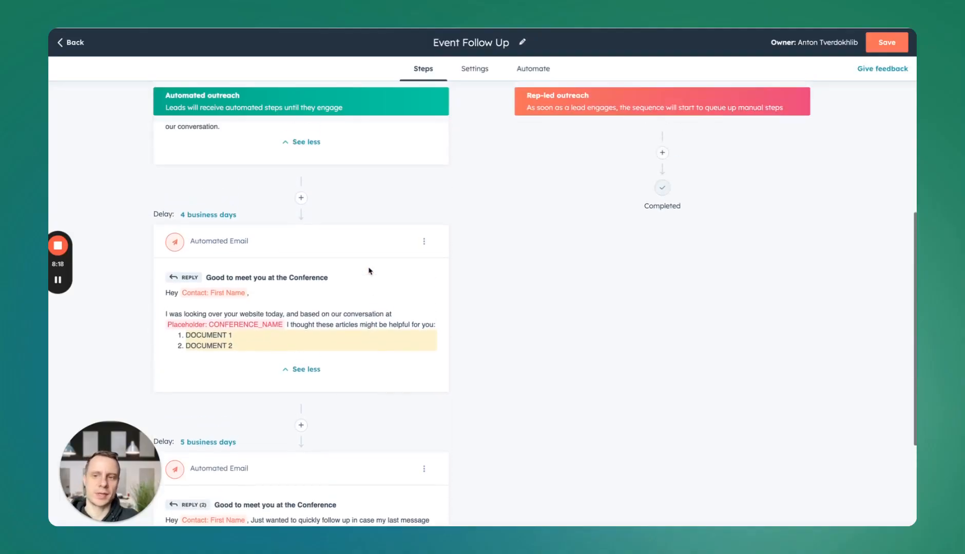
{"action": "scroll", "coordinate": [368, 271], "scroll_direction": "up", "scroll_amount": 3}
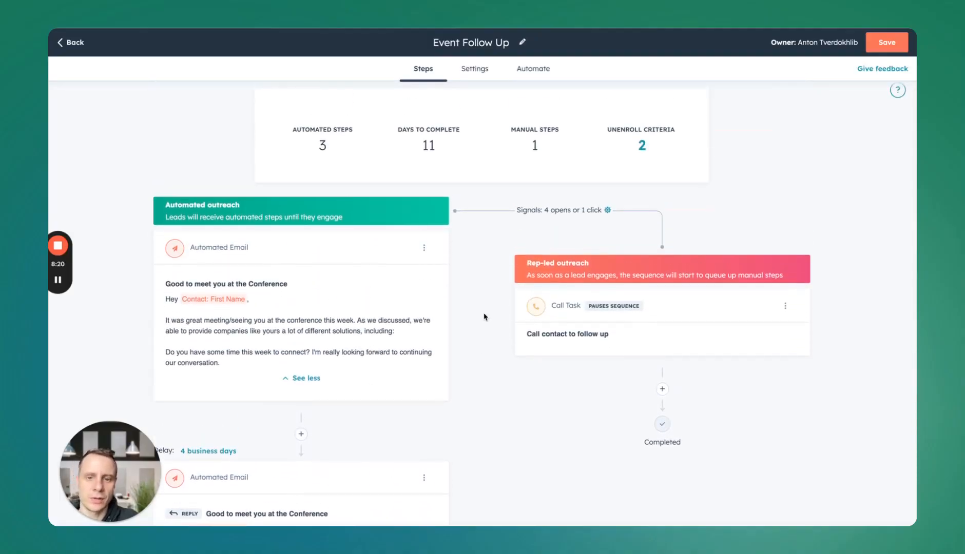
{"action": "scroll", "coordinate": [483, 347], "scroll_direction": "down", "scroll_amount": 5}
{"action": "scroll", "coordinate": [546, 273], "scroll_direction": "up", "scroll_amount": 3}
{"action": "scroll", "coordinate": [610, 259], "scroll_direction": "down", "scroll_amount": 3}
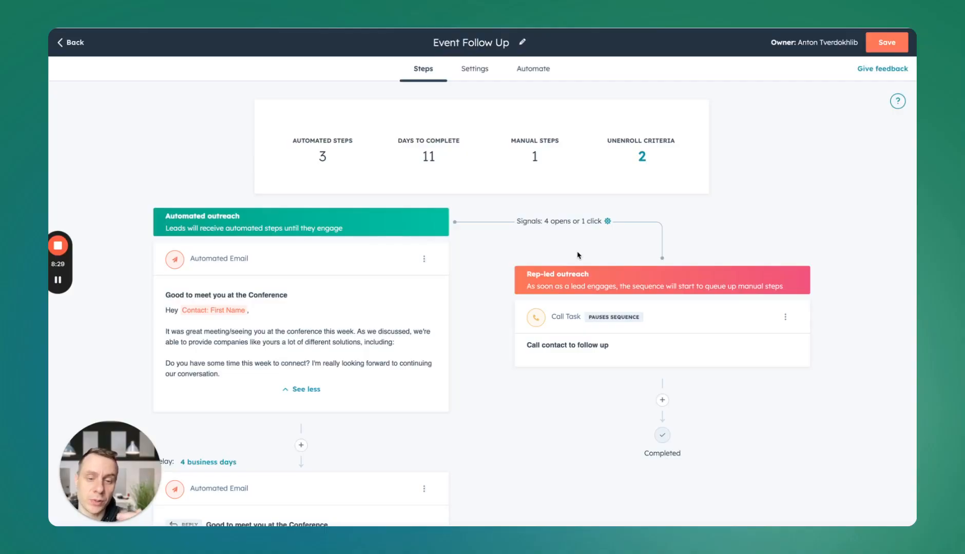
{"action": "scroll", "coordinate": [394, 429], "scroll_direction": "down", "scroll_amount": 8}
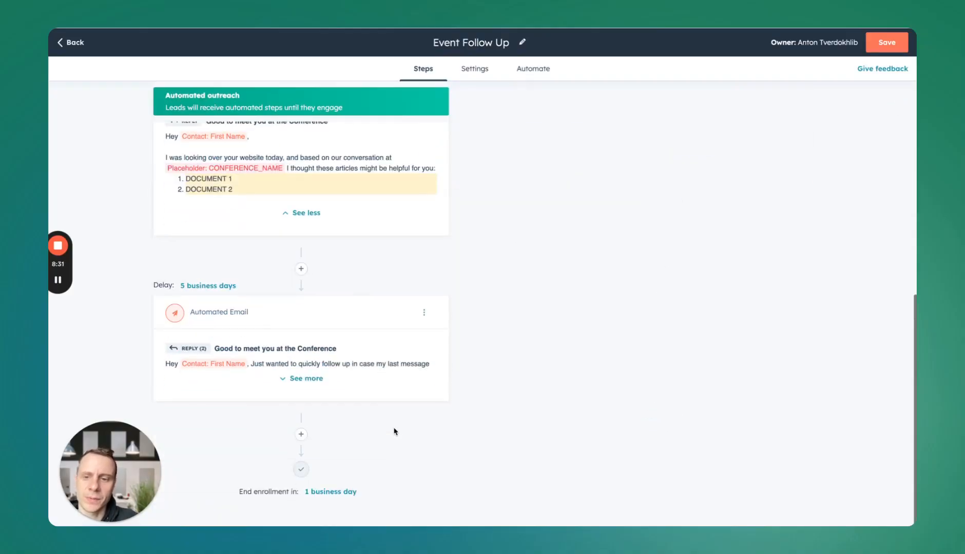
{"action": "left_click", "coordinate": [318, 380]}
{"action": "scroll", "coordinate": [320, 381], "scroll_direction": "up", "scroll_amount": 8}
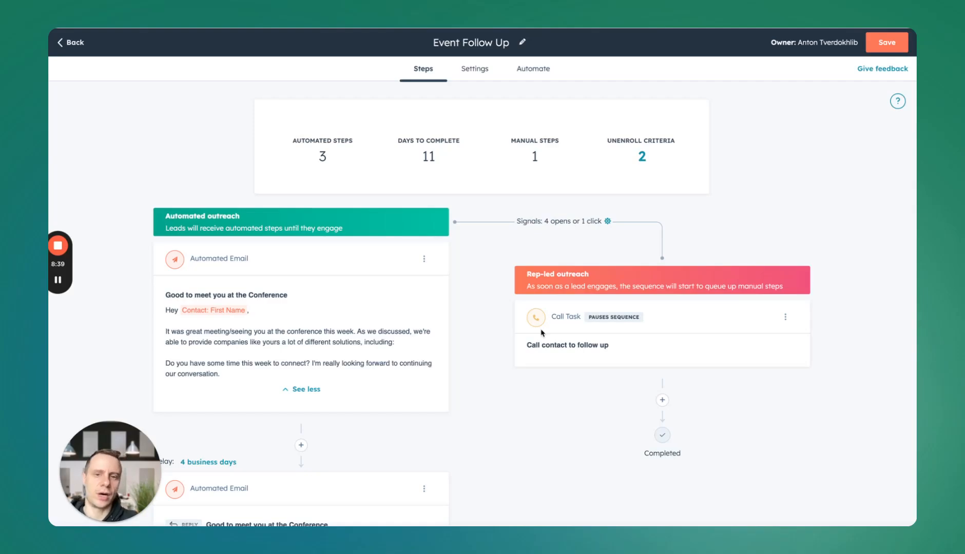
{"action": "scroll", "coordinate": [425, 293], "scroll_direction": "down", "scroll_amount": 4}
{"action": "scroll", "coordinate": [426, 293], "scroll_direction": "up", "scroll_amount": 4}
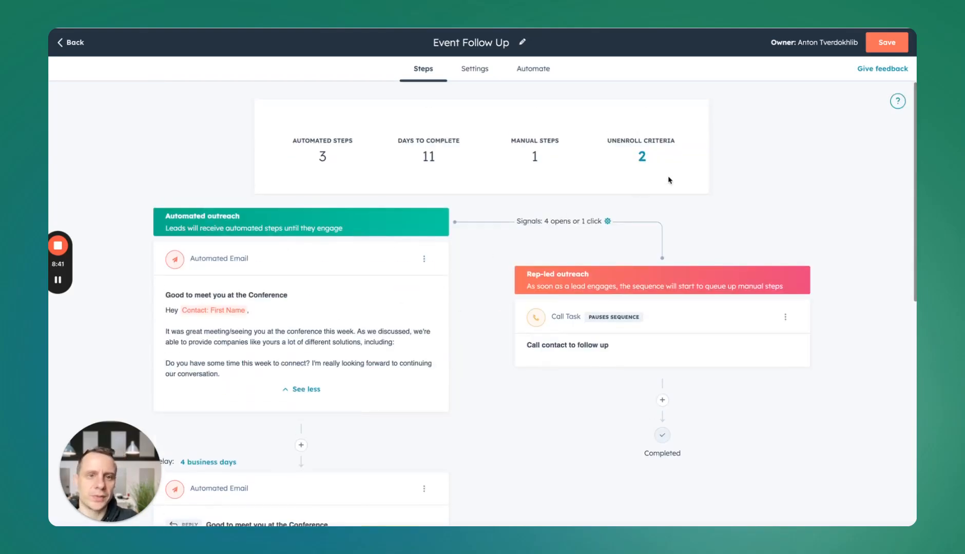
Check the sequence's send settings and turn on unenrolling all contacts at the same company when one replies or books a meeting
{"action": "left_click", "coordinate": [476, 68]}
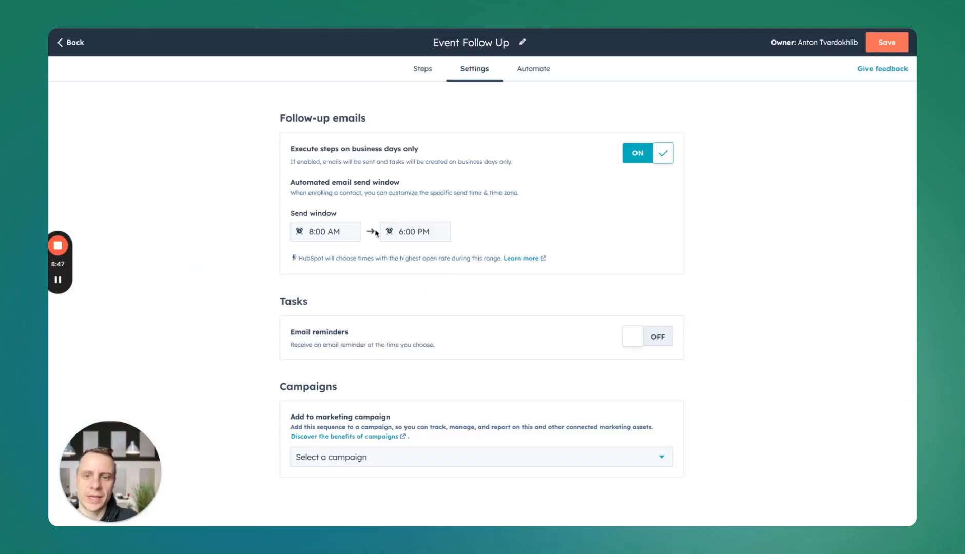
{"action": "left_click", "coordinate": [534, 71]}
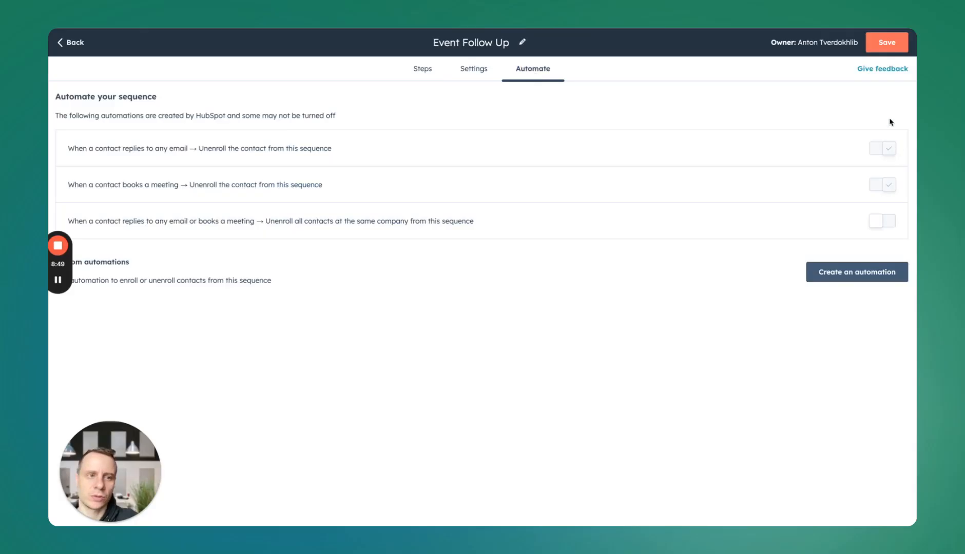
{"action": "left_click", "coordinate": [878, 223]}
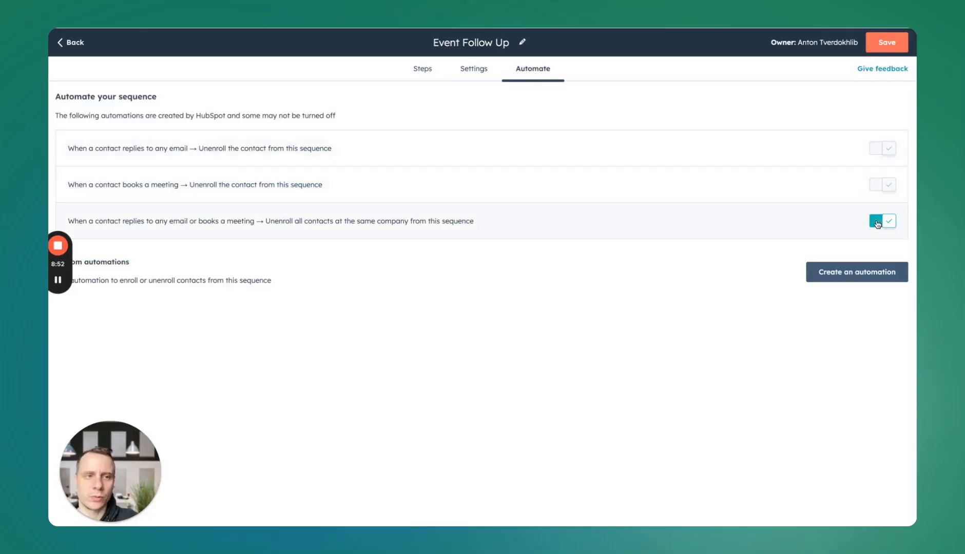
Save the Event Follow Up sequence with visibility limited to the Sales team
{"action": "left_click", "coordinate": [887, 45]}
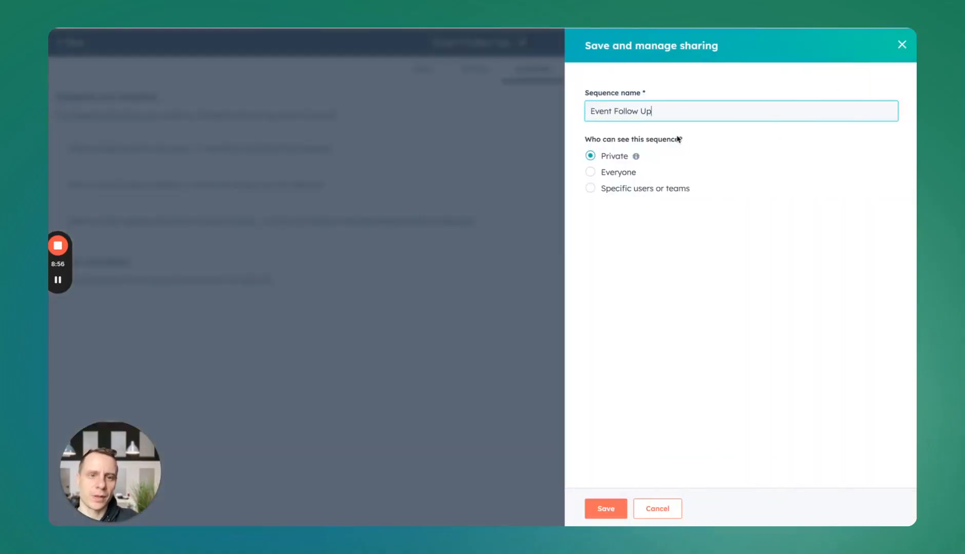
{"action": "left_click", "coordinate": [606, 190]}
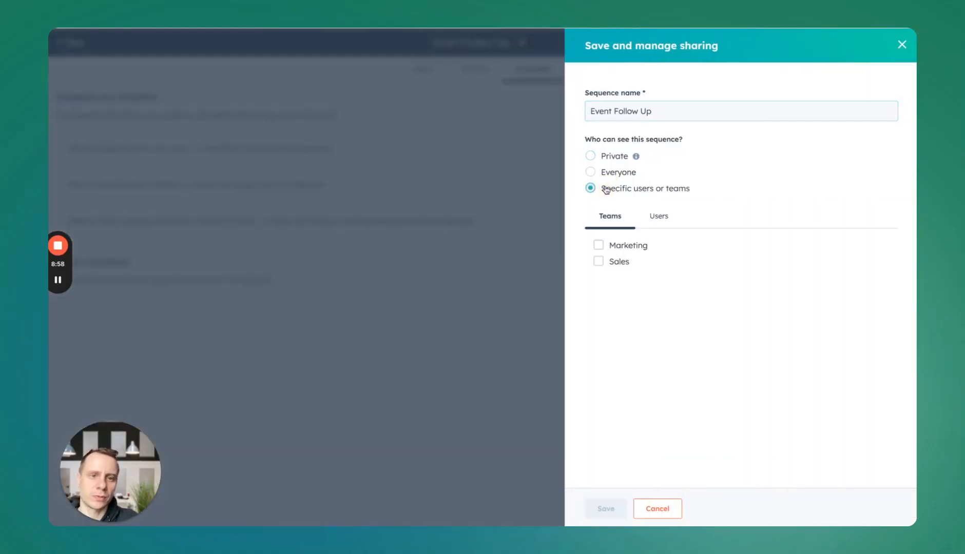
{"action": "left_click", "coordinate": [597, 261]}
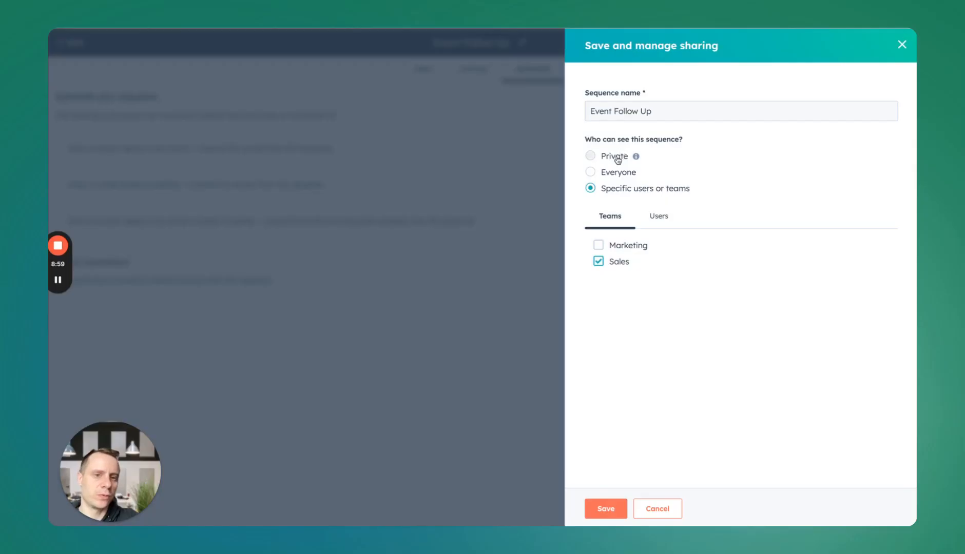
{"action": "left_click", "coordinate": [604, 510]}
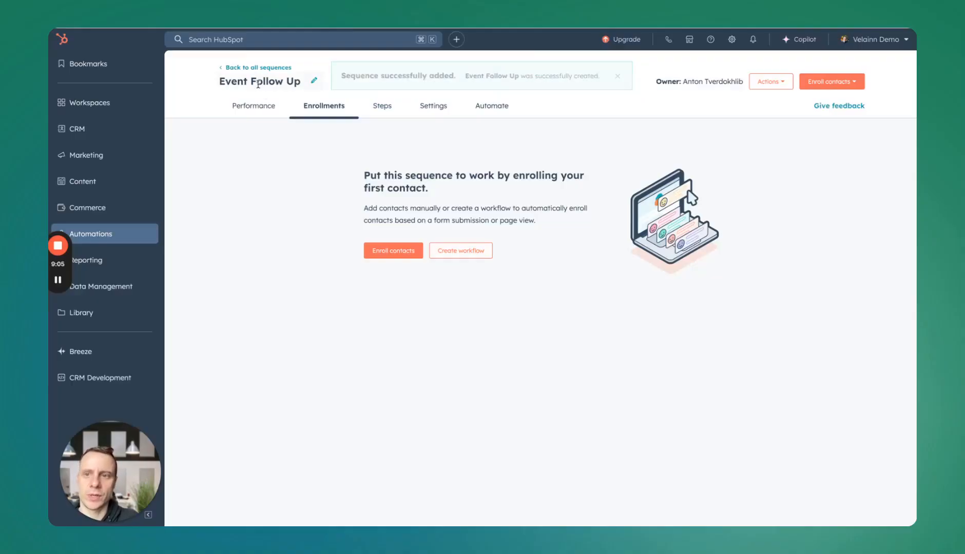
Reopen the Event Follow Up sequence from the sequences list and choose three contacts to enroll in it
{"action": "left_click", "coordinate": [258, 68]}
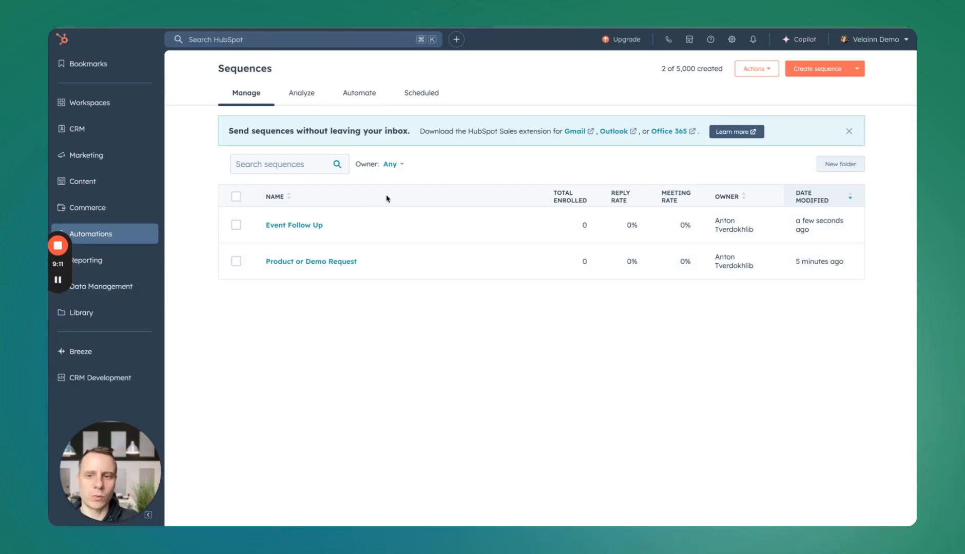
{"action": "left_click", "coordinate": [297, 227]}
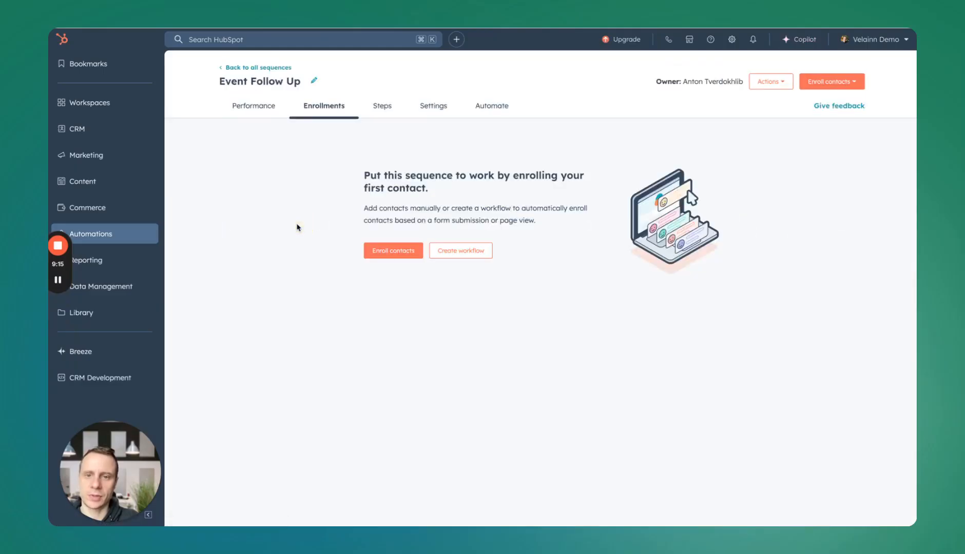
{"action": "left_click", "coordinate": [392, 252]}
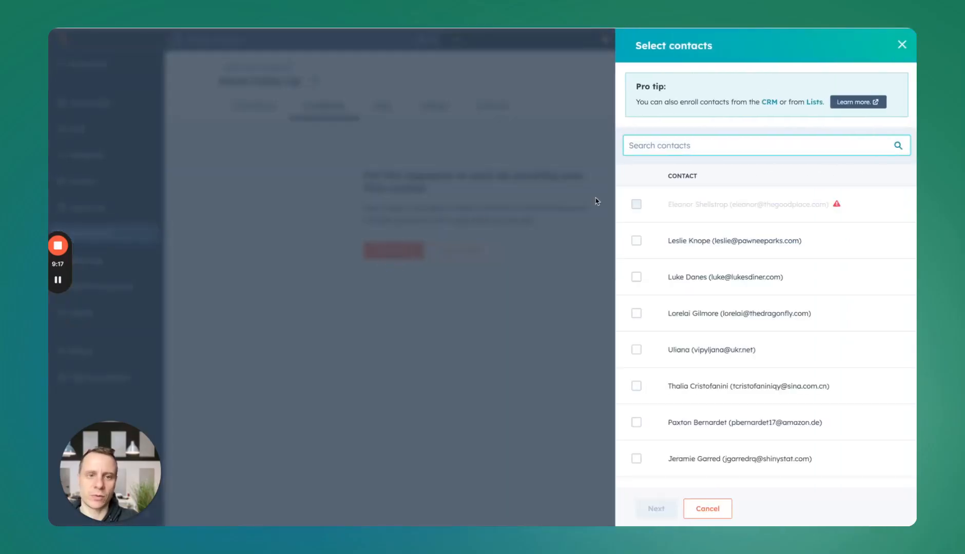
{"action": "scroll", "coordinate": [714, 286], "scroll_direction": "down", "scroll_amount": 2}
{"action": "scroll", "coordinate": [715, 288], "scroll_direction": "down", "scroll_amount": 3}
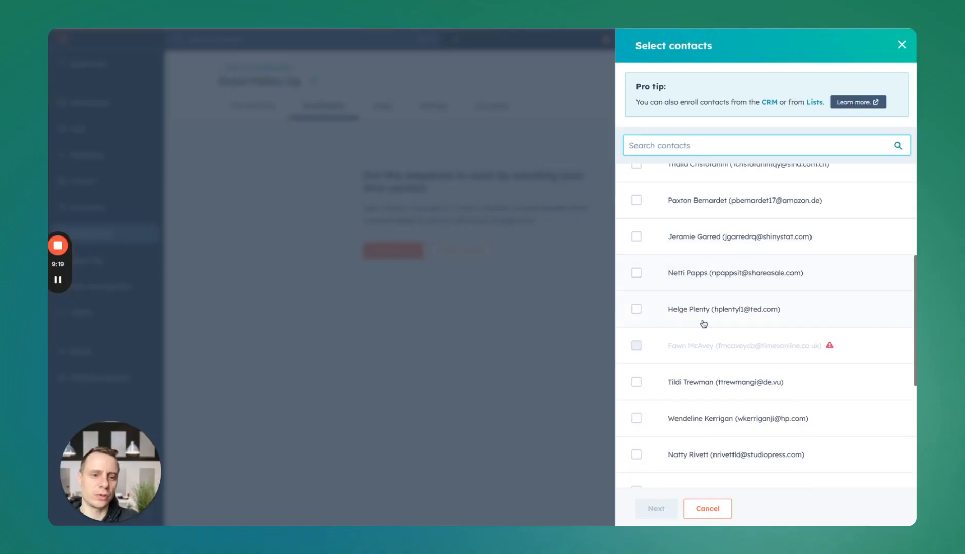
{"action": "scroll", "coordinate": [716, 428], "scroll_direction": "down", "scroll_amount": 1}
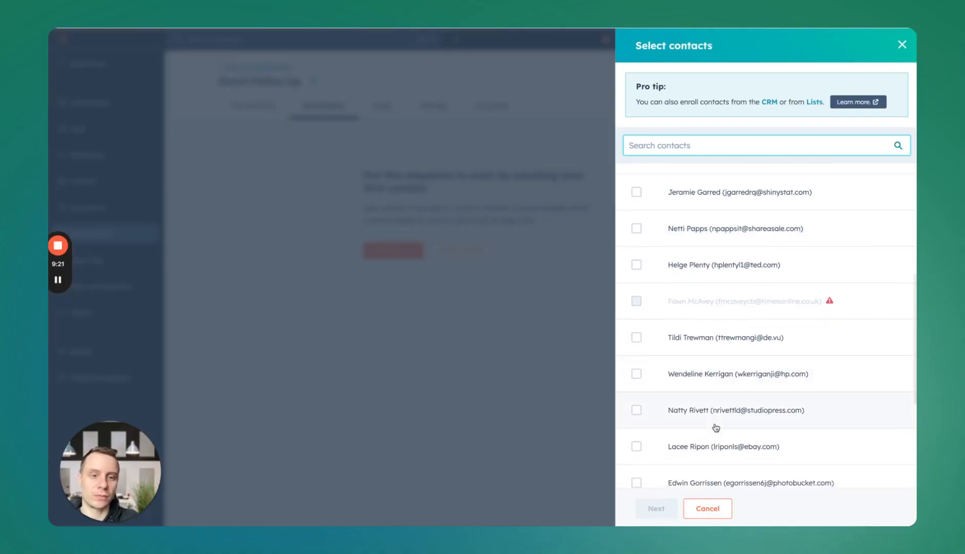
{"action": "scroll", "coordinate": [697, 425], "scroll_direction": "down", "scroll_amount": 1}
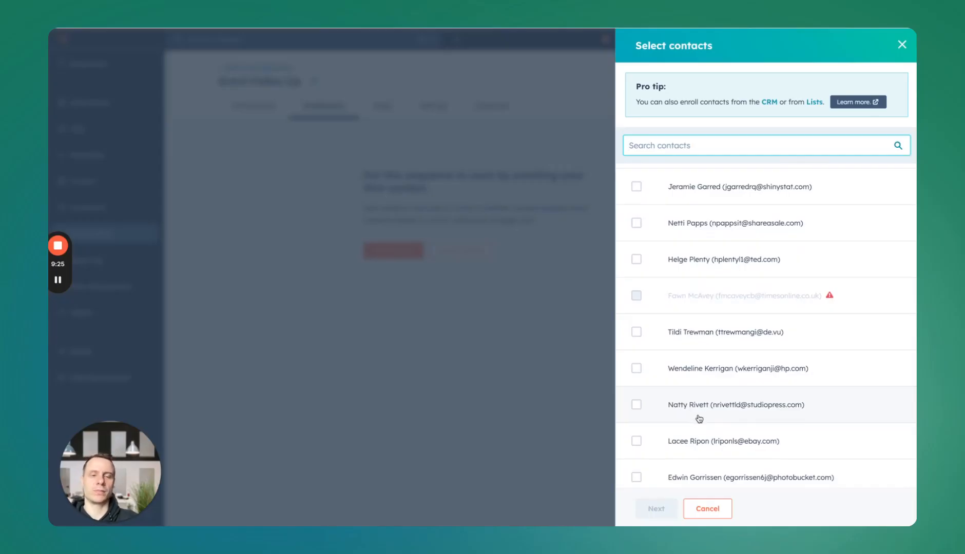
{"action": "scroll", "coordinate": [702, 399], "scroll_direction": "down", "scroll_amount": 4}
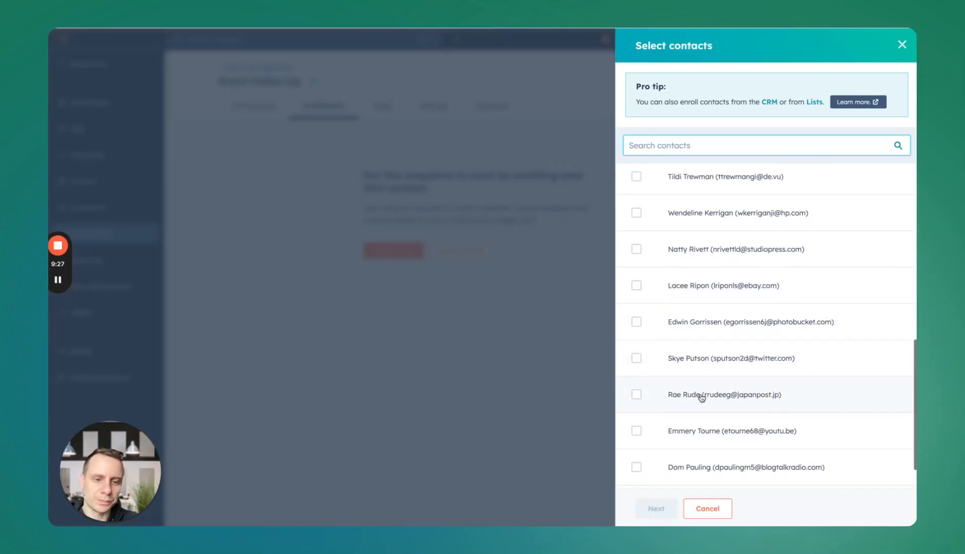
{"action": "scroll", "coordinate": [702, 397], "scroll_direction": "down", "scroll_amount": 1}
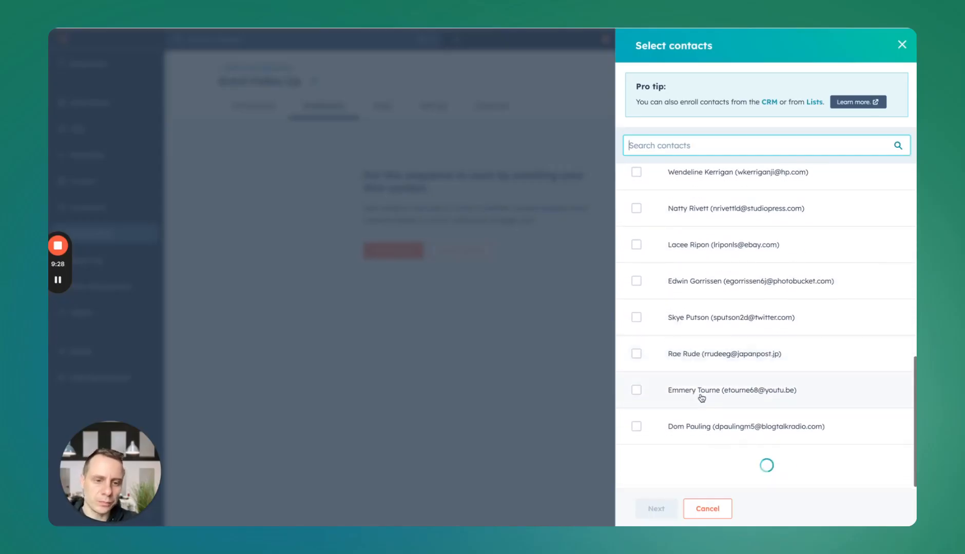
{"action": "left_click", "coordinate": [637, 355]}
{"action": "left_click", "coordinate": [636, 318]}
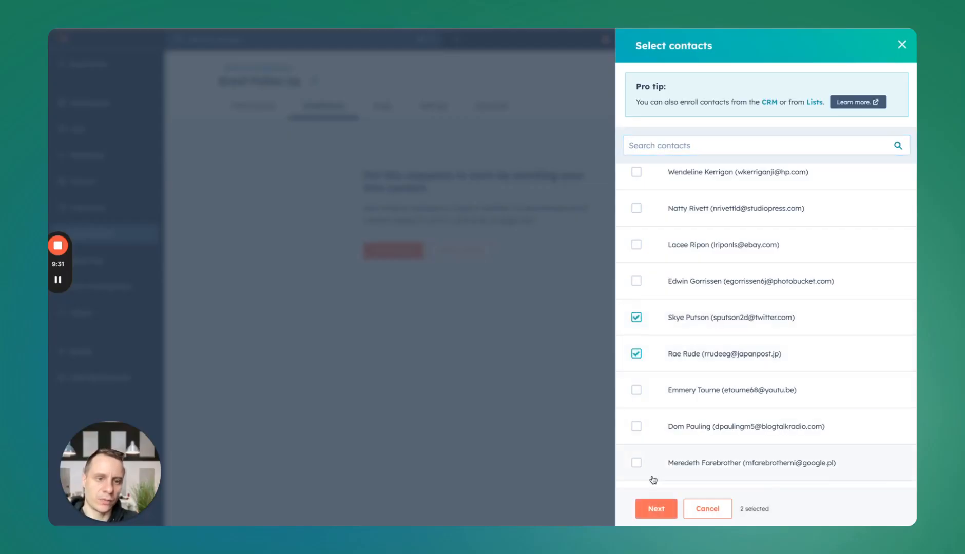
{"action": "left_click", "coordinate": [637, 283]}
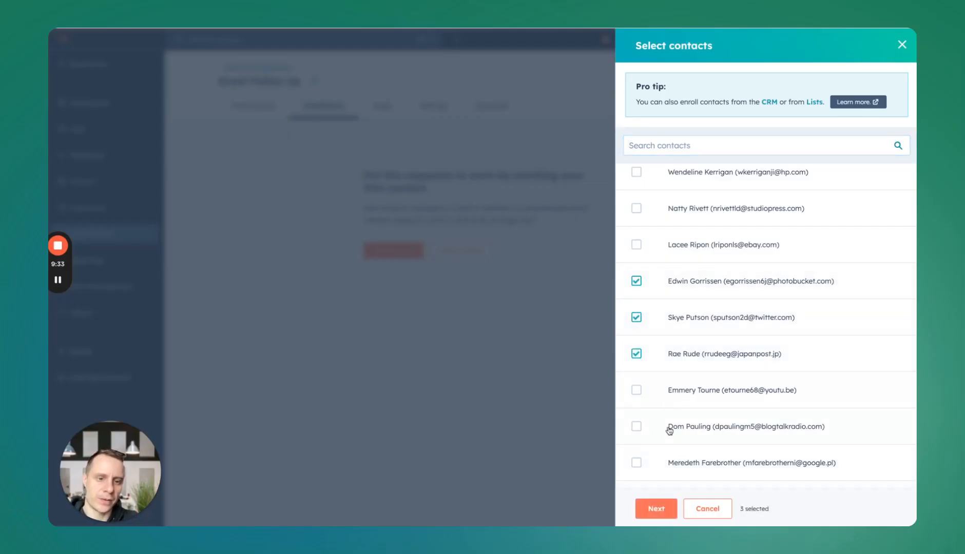
{"action": "left_click", "coordinate": [655, 510]}
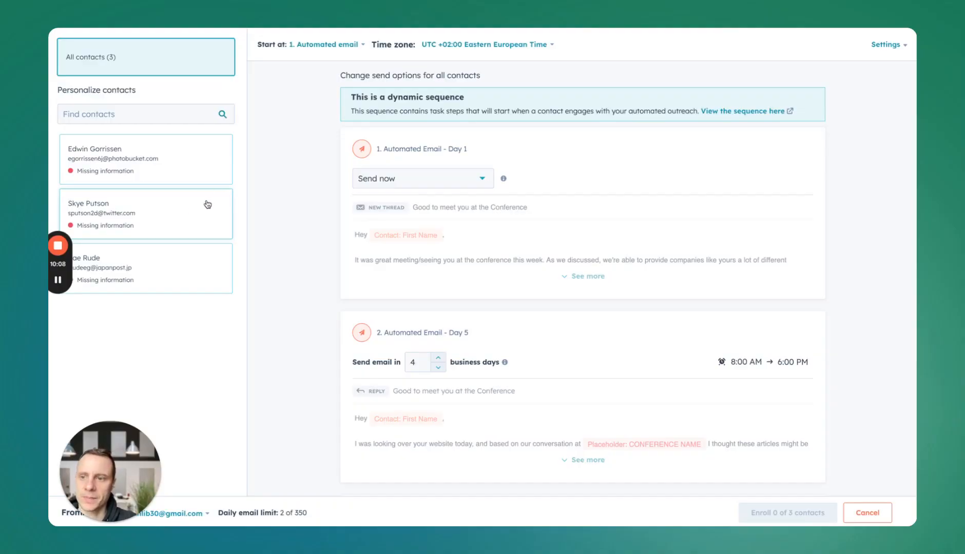
Examine the first contact's personalized emails and locate the missing CONFERENCE NAME placeholder in the second automated email
{"action": "left_click", "coordinate": [150, 167]}
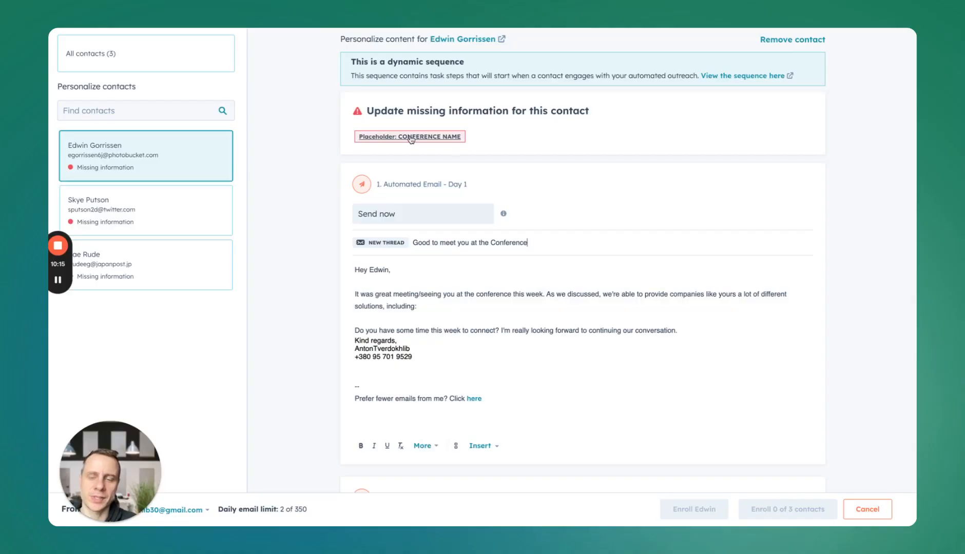
{"action": "left_click", "coordinate": [390, 138]}
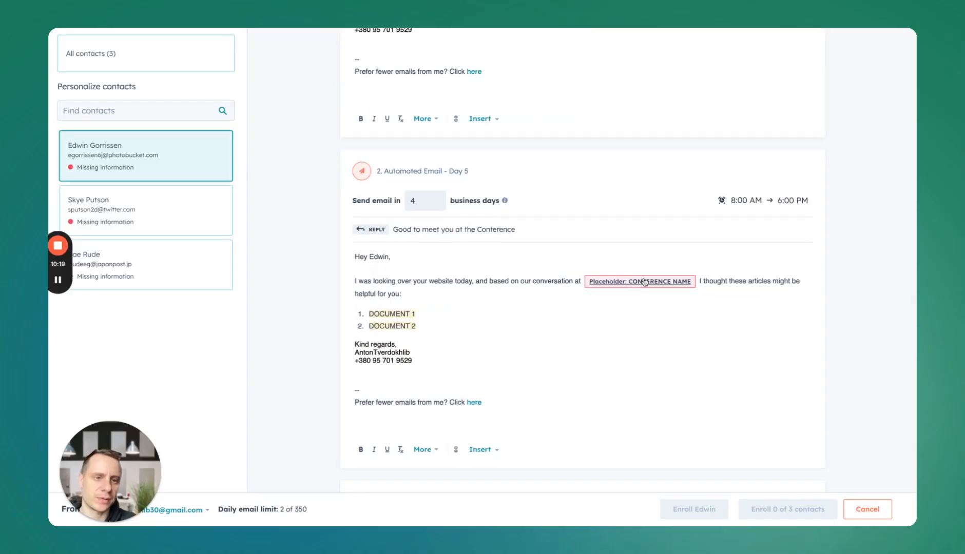
{"action": "scroll", "coordinate": [644, 282], "scroll_direction": "up", "scroll_amount": 5}
{"action": "scroll", "coordinate": [632, 270], "scroll_direction": "down", "scroll_amount": 7}
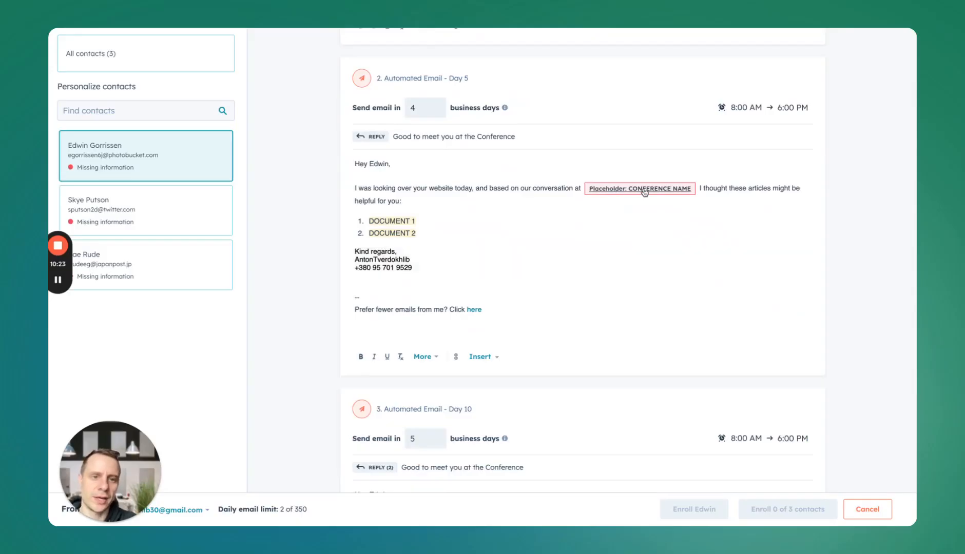
{"action": "scroll", "coordinate": [629, 193], "scroll_direction": "up", "scroll_amount": 5}
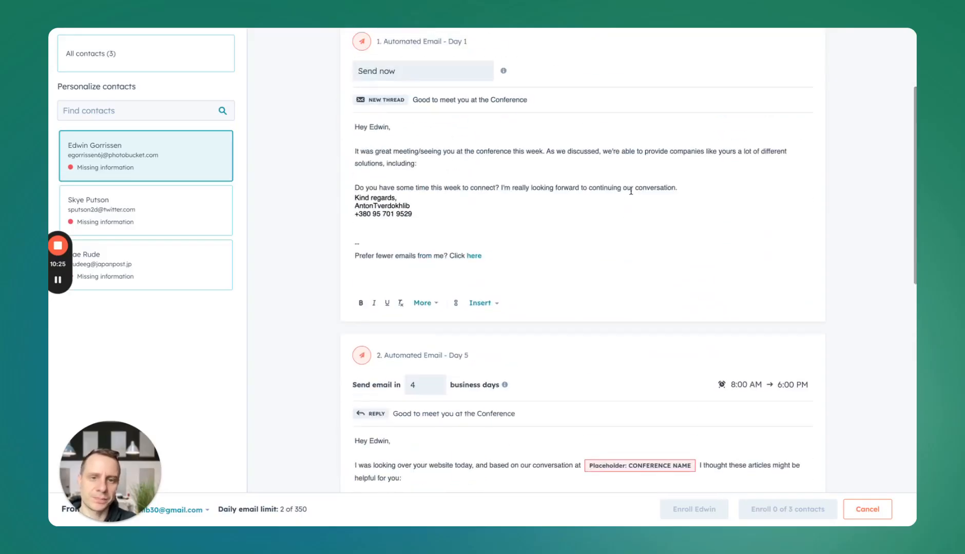
{"action": "scroll", "coordinate": [627, 193], "scroll_direction": "down", "scroll_amount": 1}
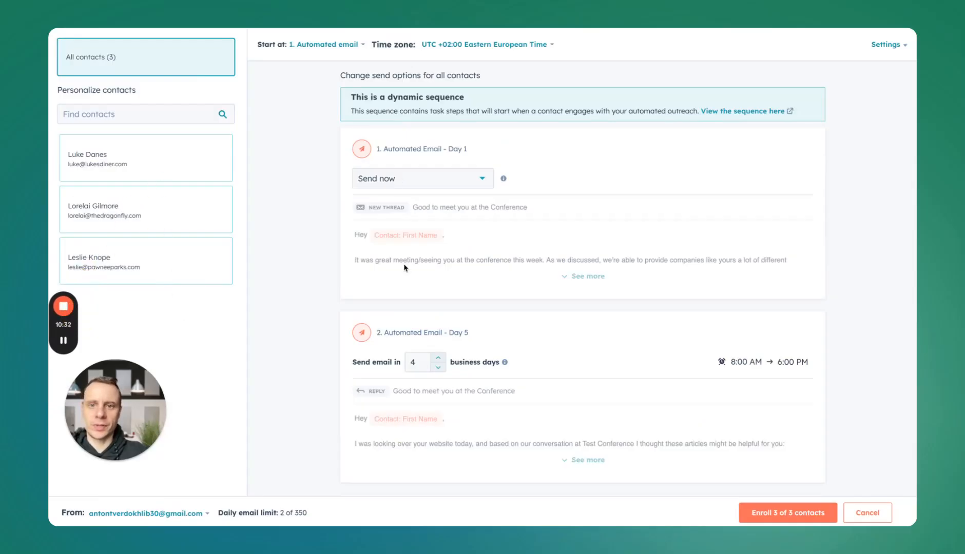
Check the automated emails for all contacts, including the second email's full text, and enroll the three contacts in the sequence
{"action": "scroll", "coordinate": [404, 267], "scroll_direction": "down", "scroll_amount": 3}
{"action": "scroll", "coordinate": [404, 267], "scroll_direction": "up", "scroll_amount": 3}
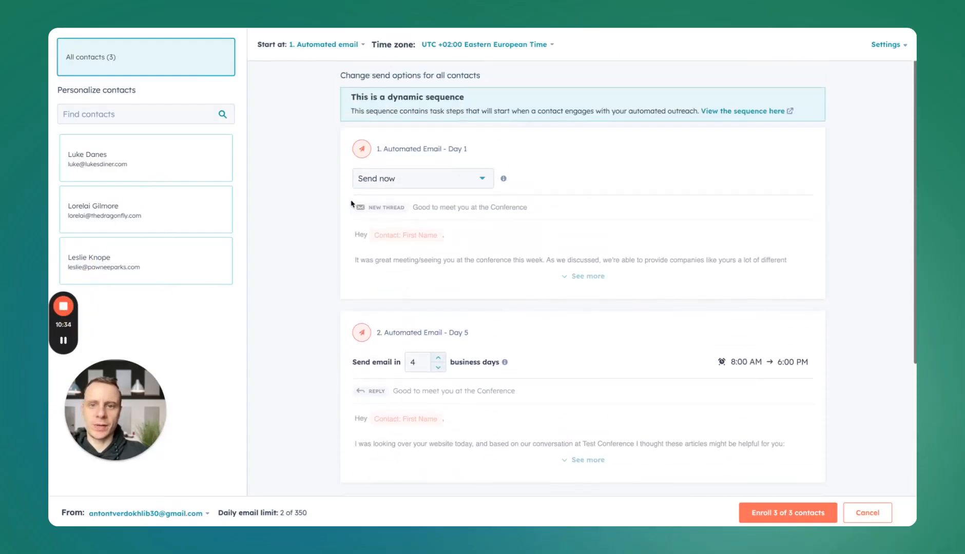
{"action": "scroll", "coordinate": [551, 291], "scroll_direction": "down", "scroll_amount": 3}
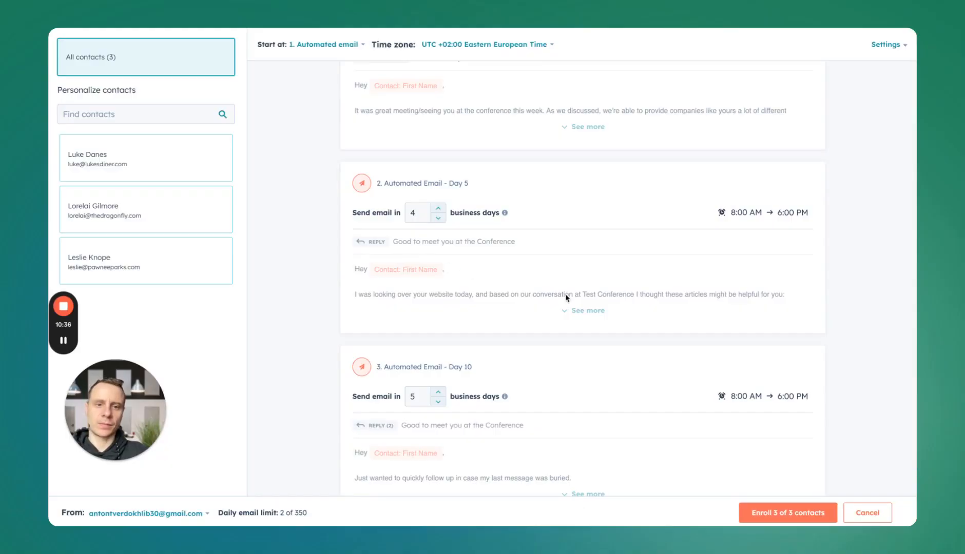
{"action": "left_click", "coordinate": [579, 311]}
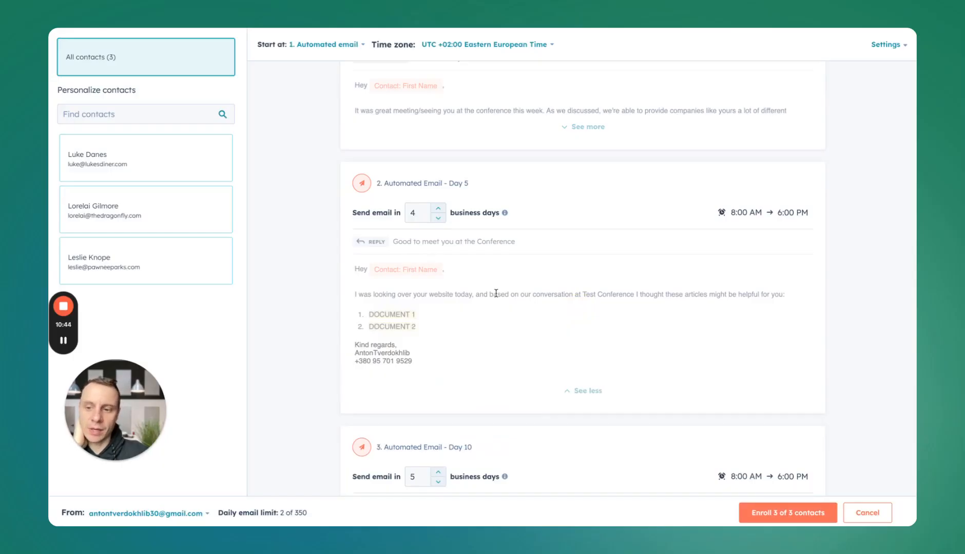
{"action": "scroll", "coordinate": [496, 294], "scroll_direction": "down", "scroll_amount": 2}
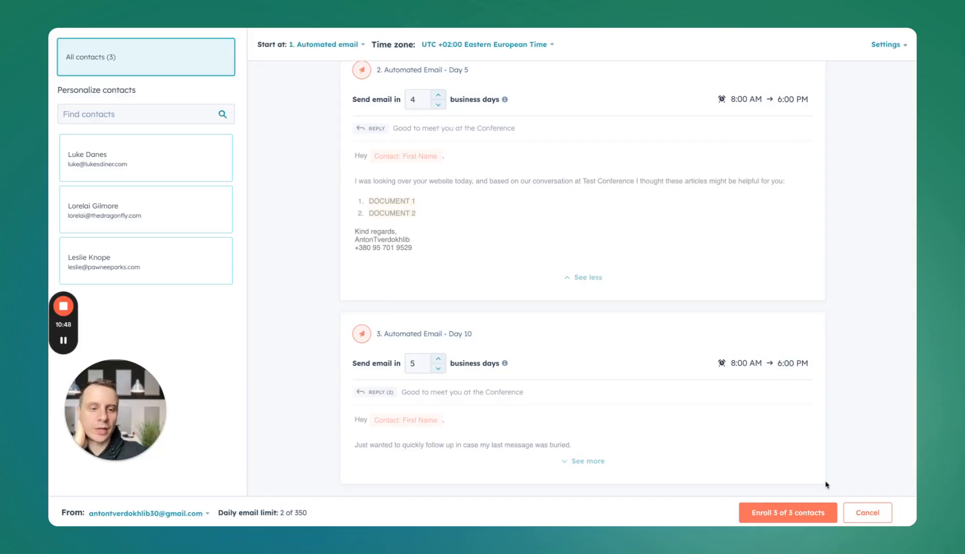
{"action": "left_click", "coordinate": [780, 514]}
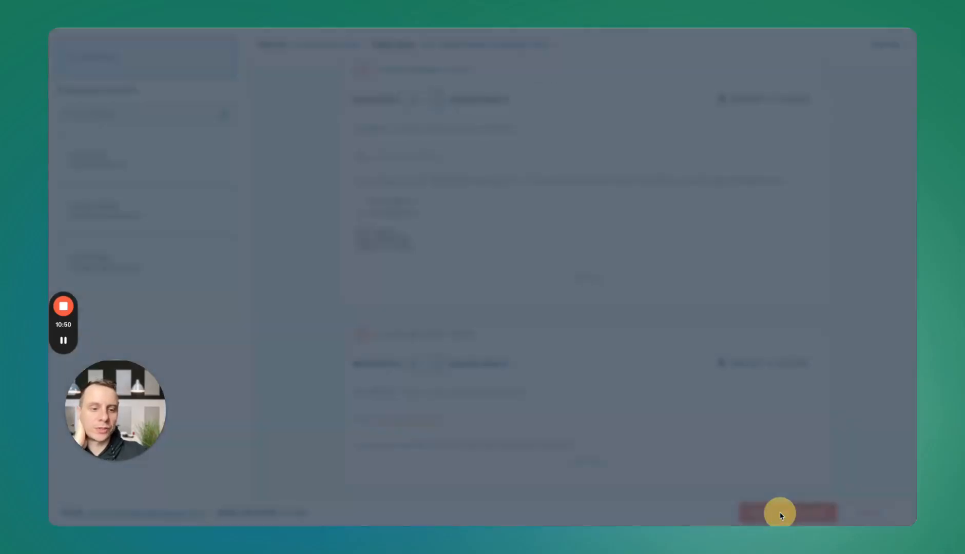
{"action": "left_click", "coordinate": [432, 128]}
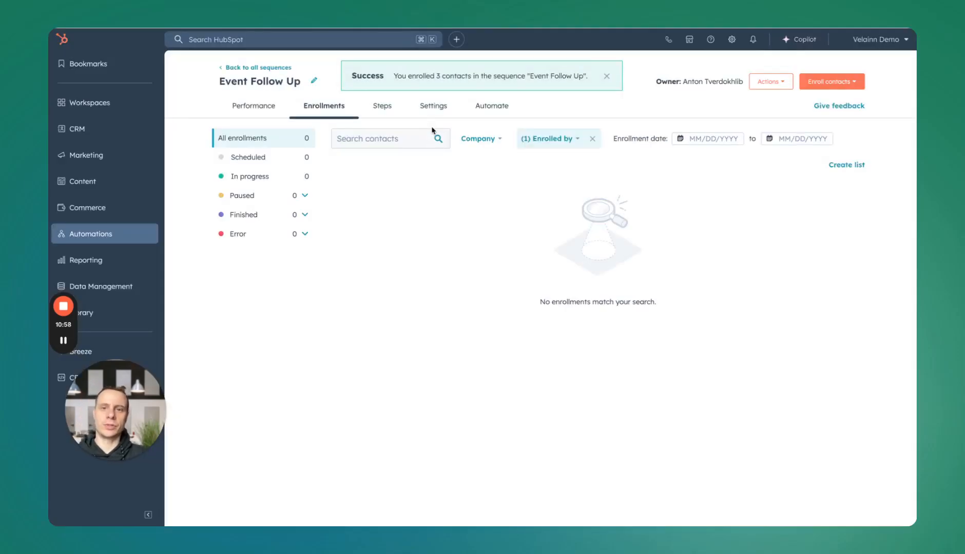
Examine the Event Follow Up sequence's performance report, including insights, lead quality, engagement and step performance
{"action": "left_click", "coordinate": [263, 108]}
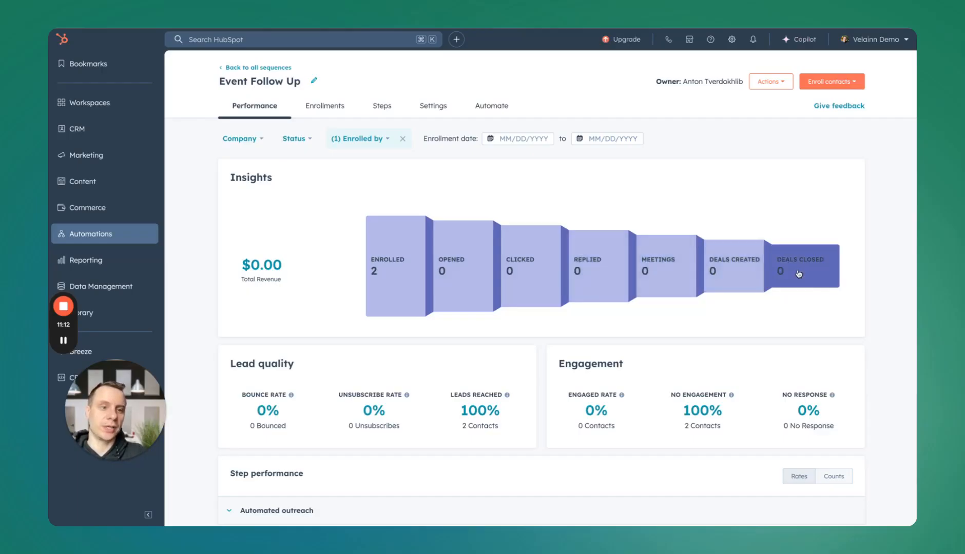
{"action": "scroll", "coordinate": [799, 273], "scroll_direction": "down", "scroll_amount": 1}
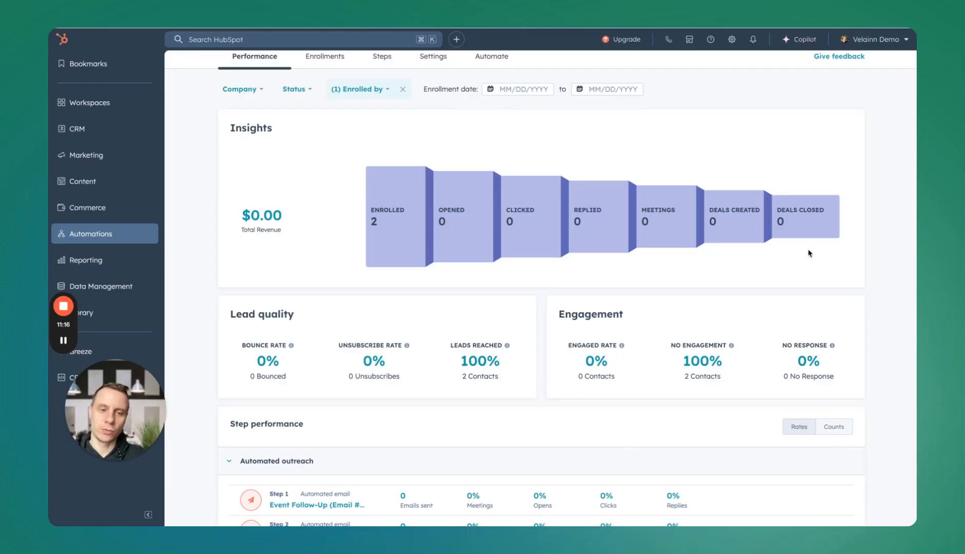
{"action": "scroll", "coordinate": [544, 267], "scroll_direction": "down", "scroll_amount": 2}
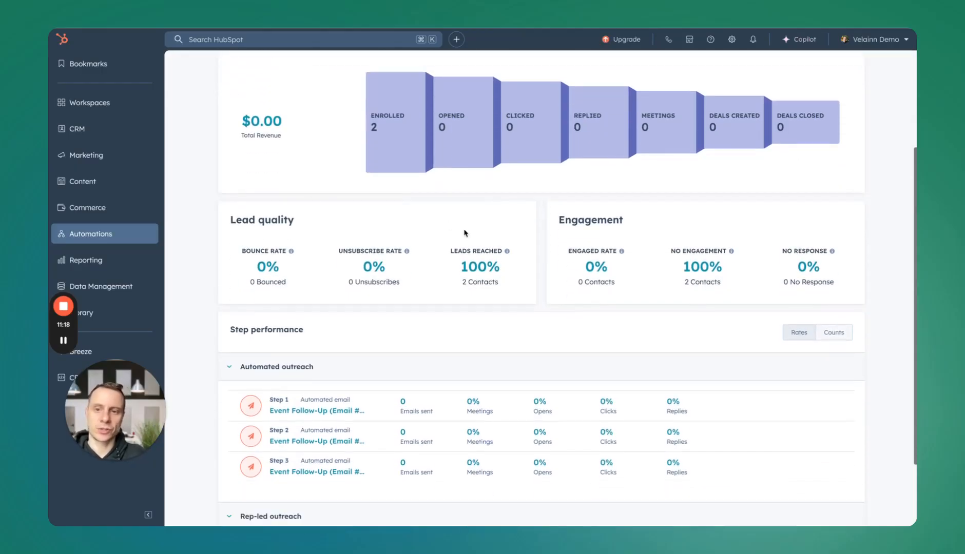
{"action": "scroll", "coordinate": [637, 243], "scroll_direction": "down", "scroll_amount": 1}
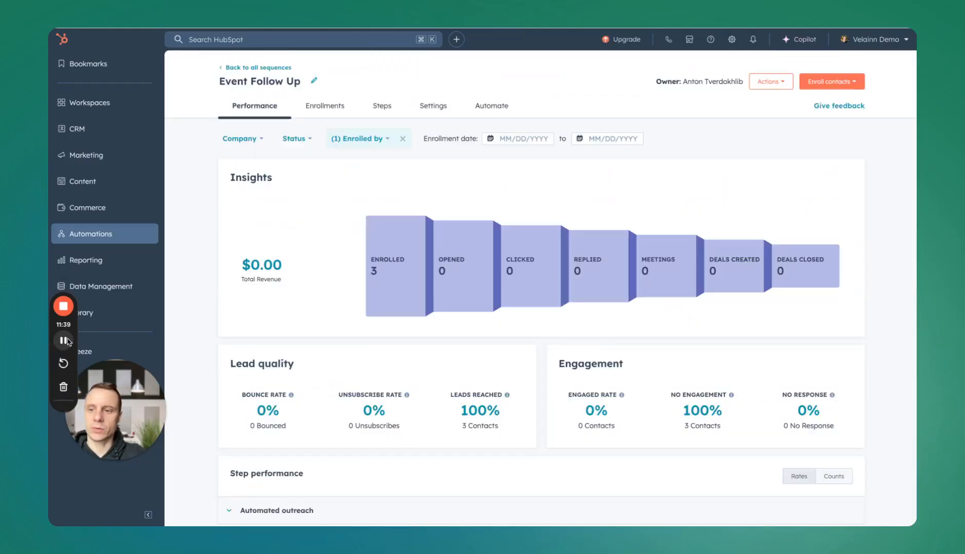
Select the first five contacts in the CRM contacts list and view the sequences available for enrolling them, without choosing one
{"action": "left_click", "coordinate": [123, 129]}
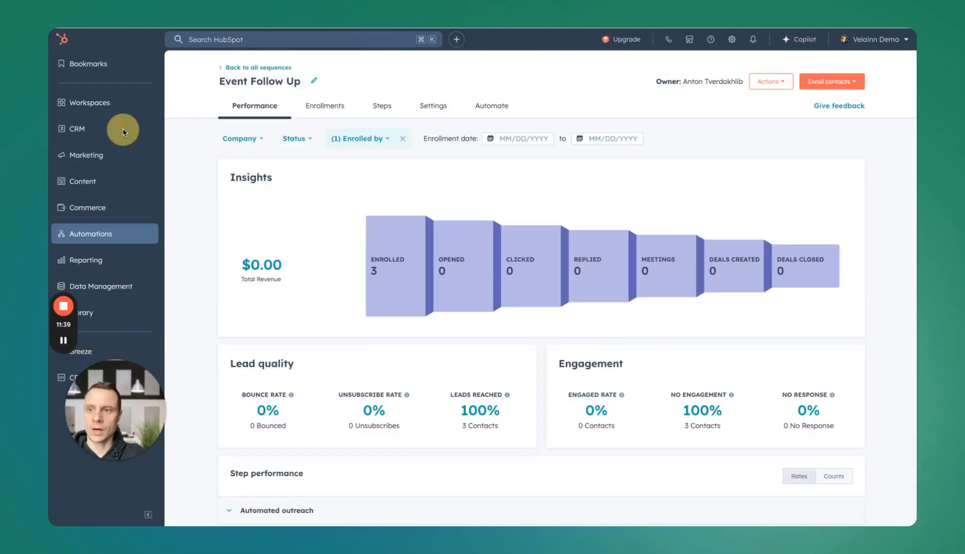
{"action": "left_click", "coordinate": [209, 135]}
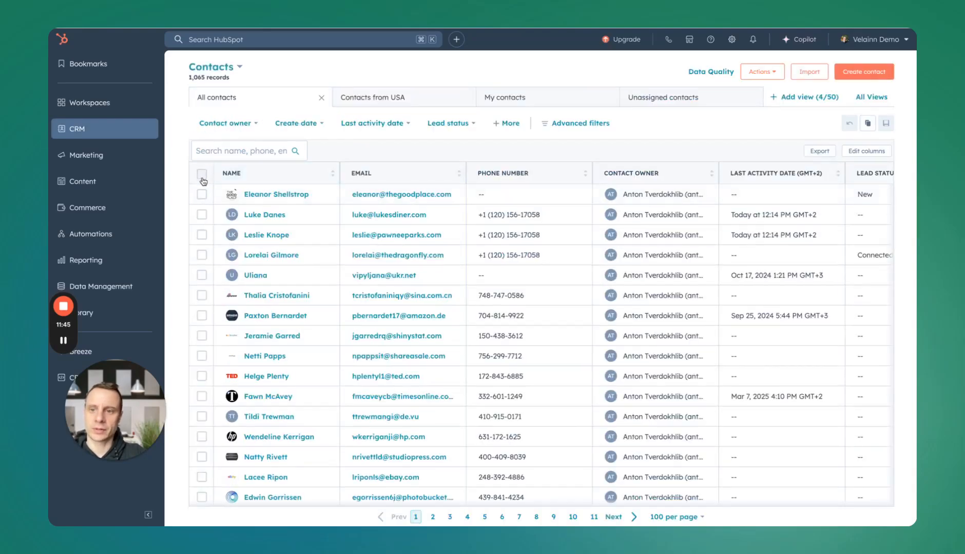
{"action": "left_click", "coordinate": [202, 195]}
{"action": "left_click", "coordinate": [202, 215]}
{"action": "left_click", "coordinate": [202, 235]}
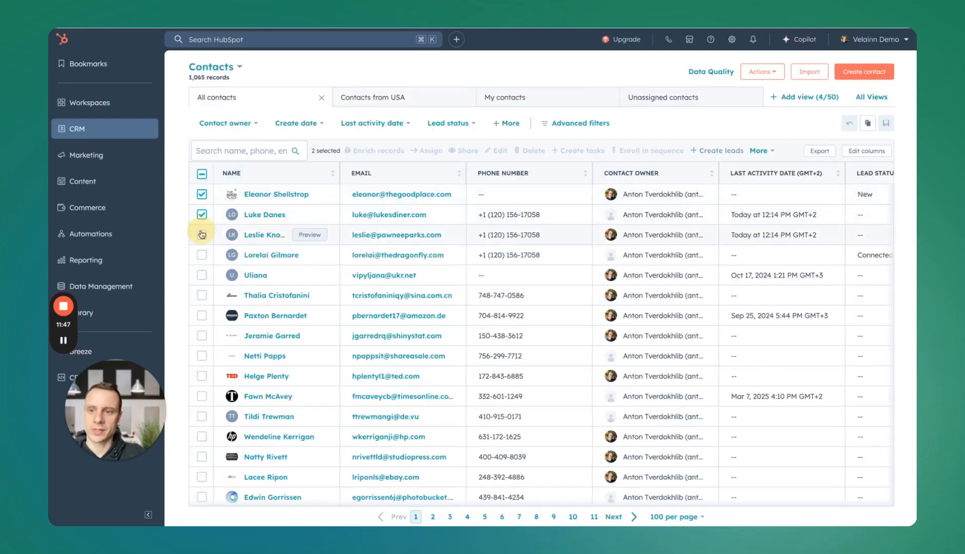
{"action": "left_click", "coordinate": [202, 255]}
{"action": "left_click", "coordinate": [201, 275]}
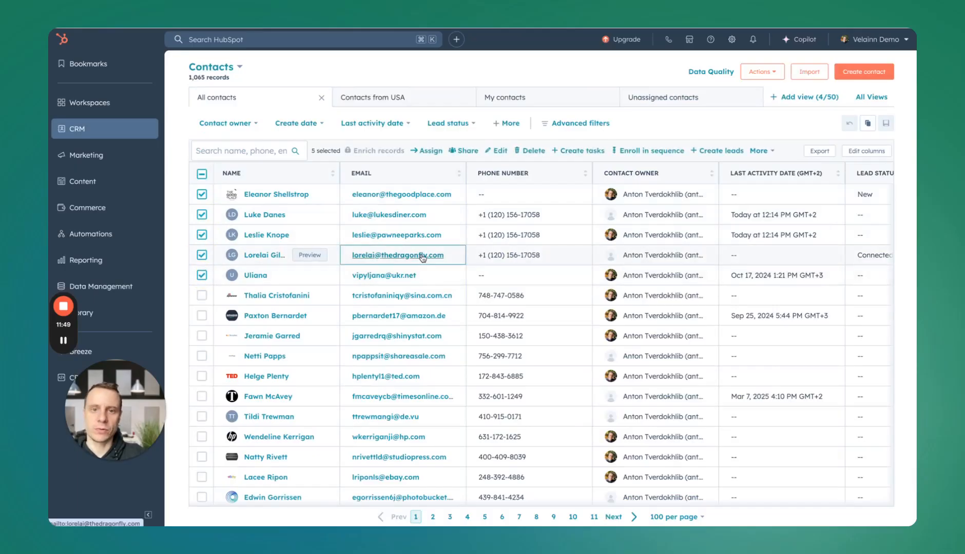
{"action": "left_click", "coordinate": [665, 151]}
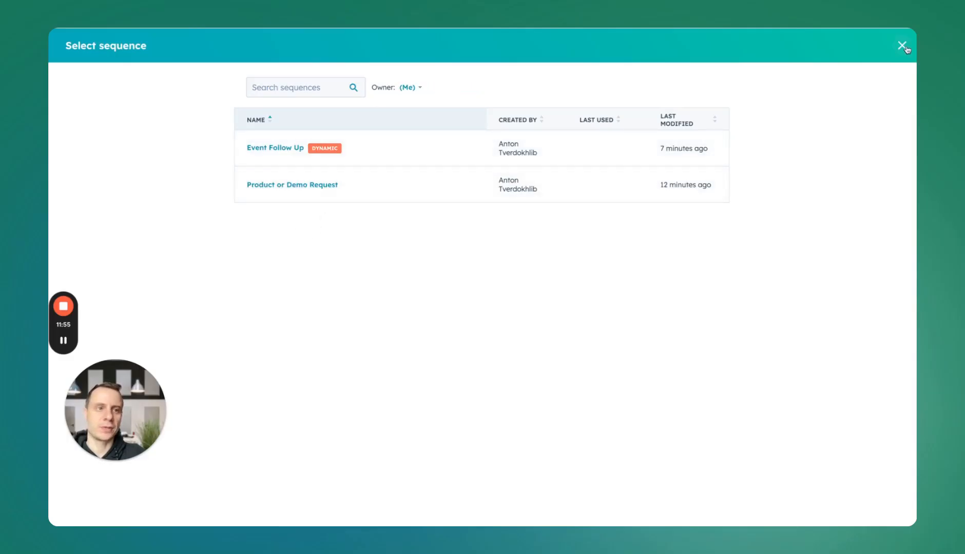
{"action": "left_click", "coordinate": [902, 45]}
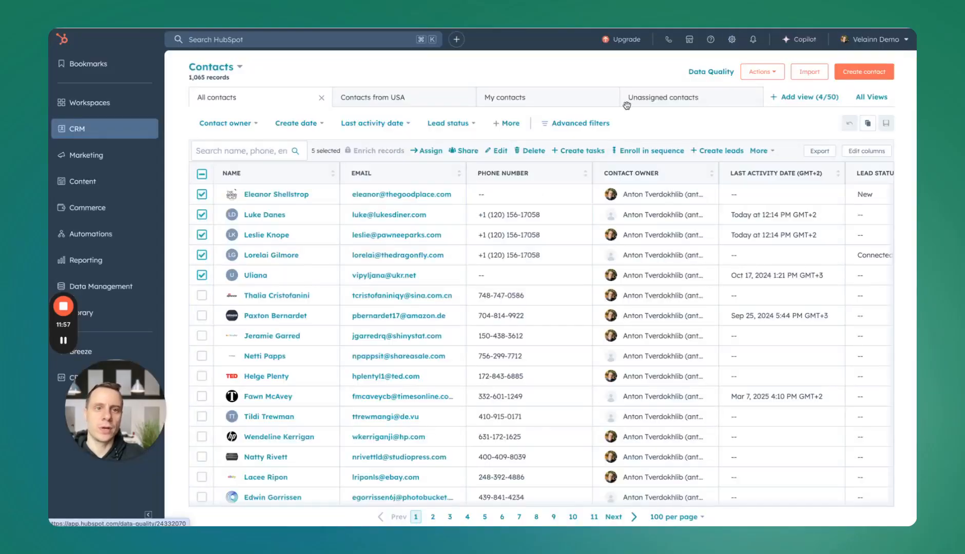
Open the leads in the Sales workspace and select all open leads for enrollment in a sequence
{"action": "mouse_move", "coordinate": [129, 106]}
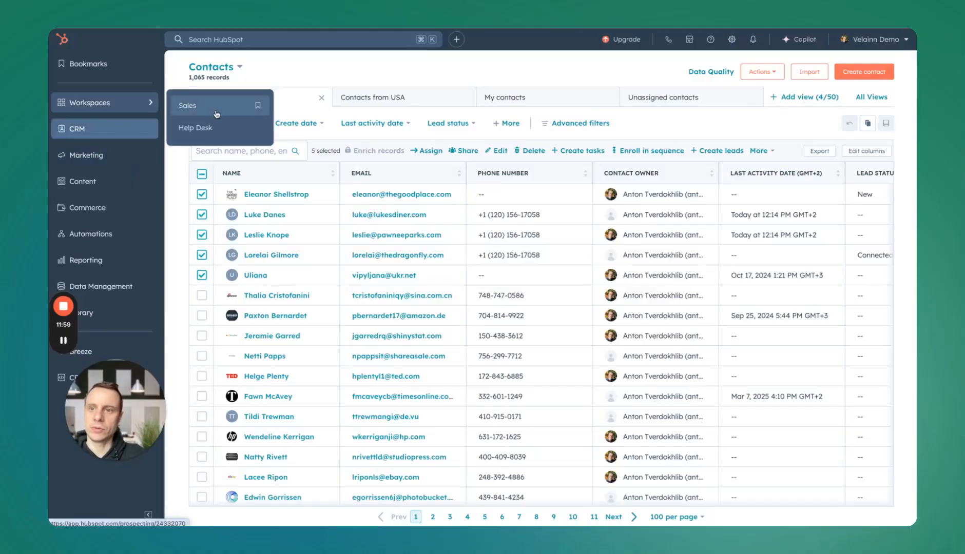
{"action": "left_click", "coordinate": [215, 108]}
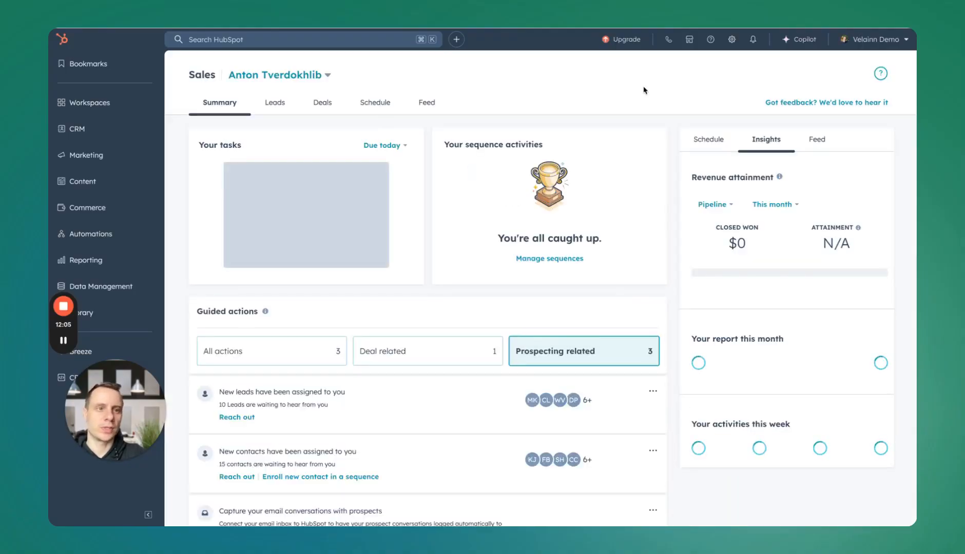
{"action": "left_click", "coordinate": [273, 102]}
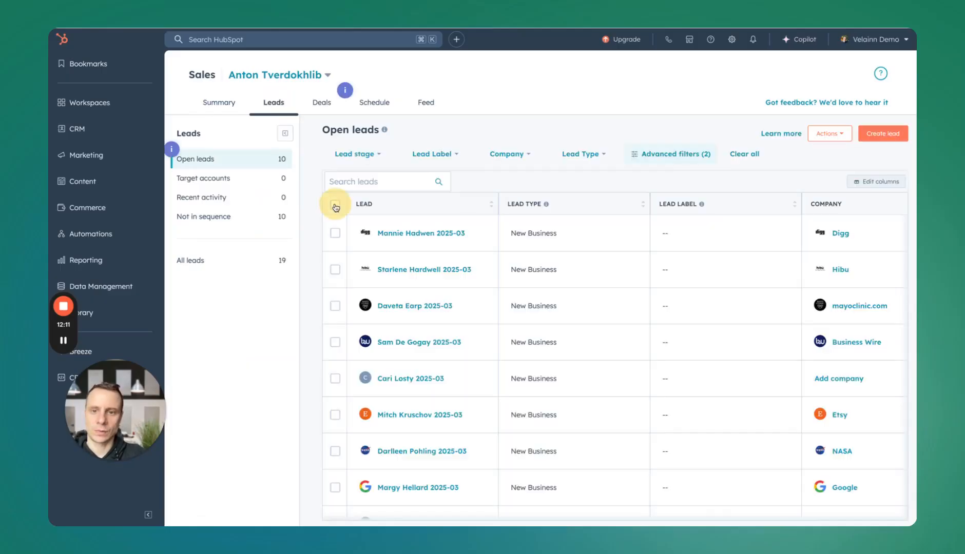
{"action": "left_click", "coordinate": [336, 205]}
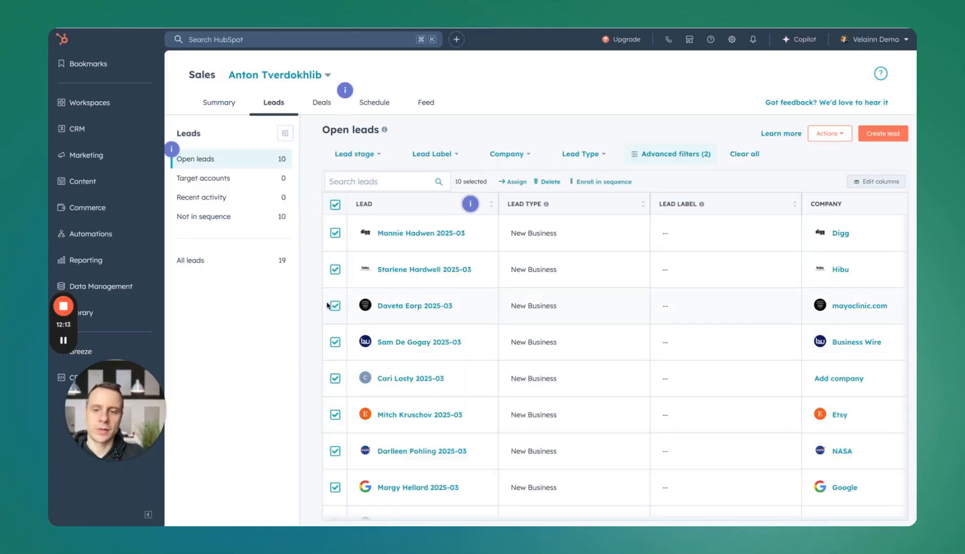
{"action": "scroll", "coordinate": [329, 305], "scroll_direction": "down", "scroll_amount": 1}
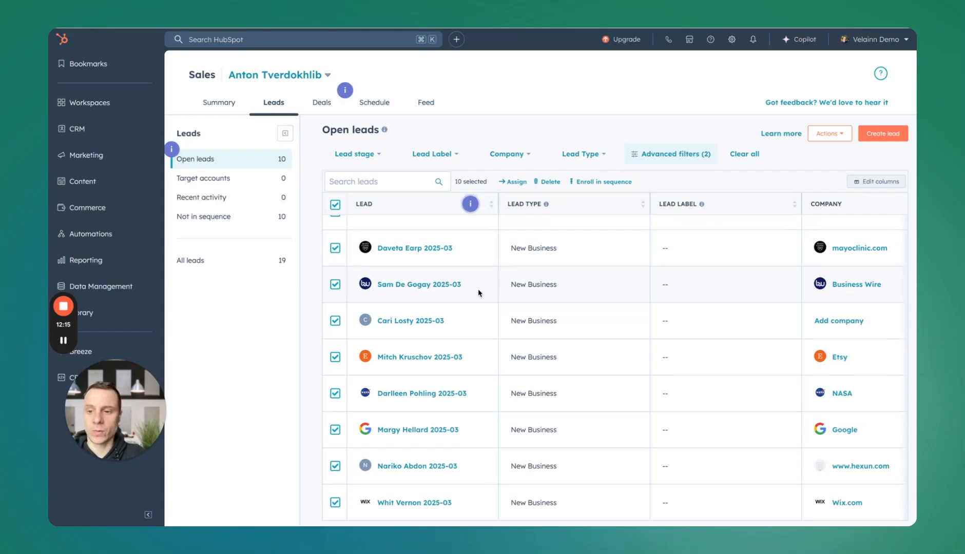
{"action": "scroll", "coordinate": [479, 290], "scroll_direction": "up", "scroll_amount": 1}
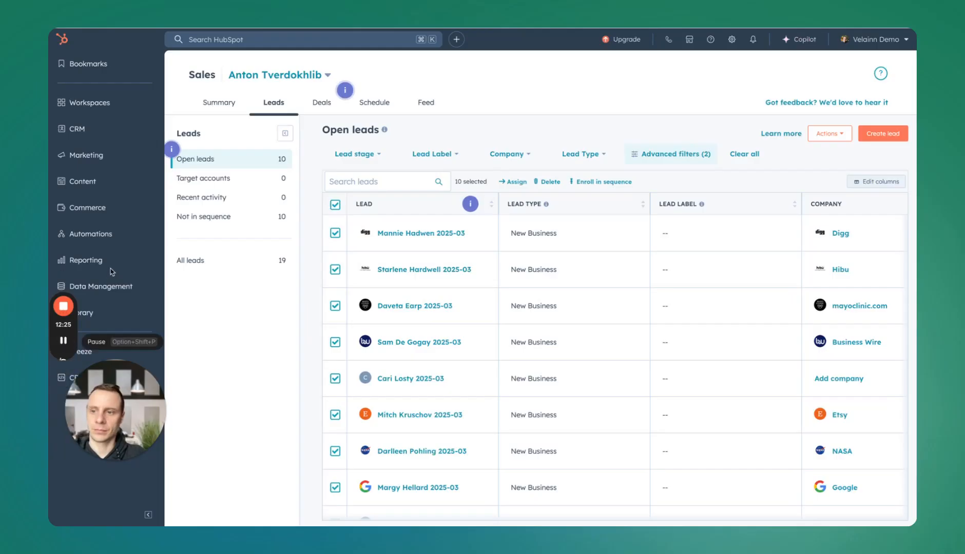
Return to the sequences list and review the Event Follow Up sequence's performance report, from insights through step performance
{"action": "mouse_move", "coordinate": [119, 232]}
{"action": "left_click", "coordinate": [217, 260]}
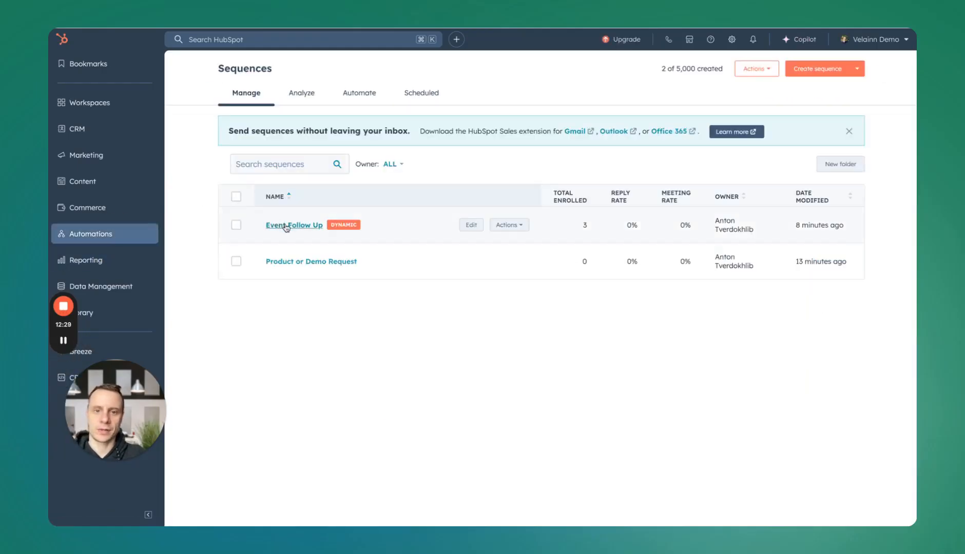
{"action": "left_click", "coordinate": [284, 225]}
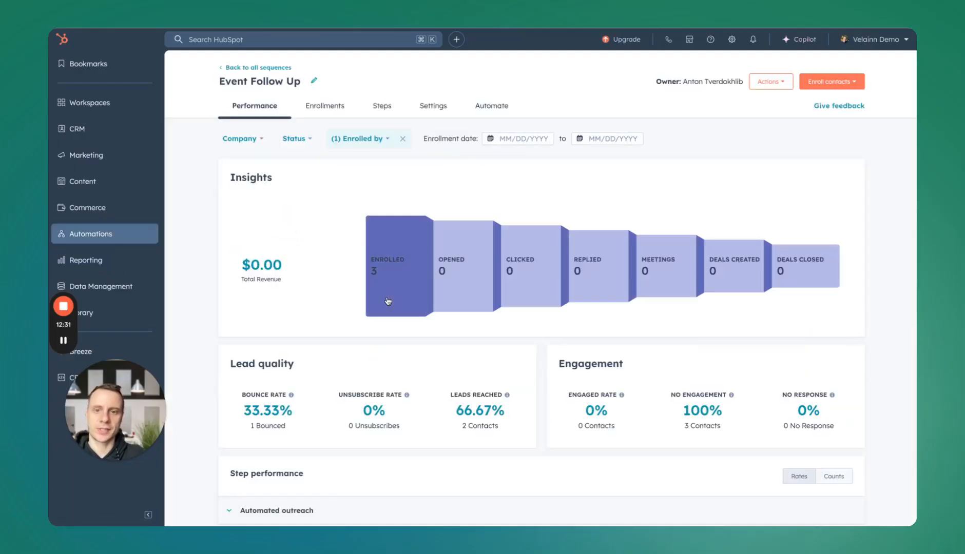
{"action": "scroll", "coordinate": [440, 359], "scroll_direction": "down", "scroll_amount": 5}
{"action": "scroll", "coordinate": [437, 391], "scroll_direction": "up", "scroll_amount": 5}
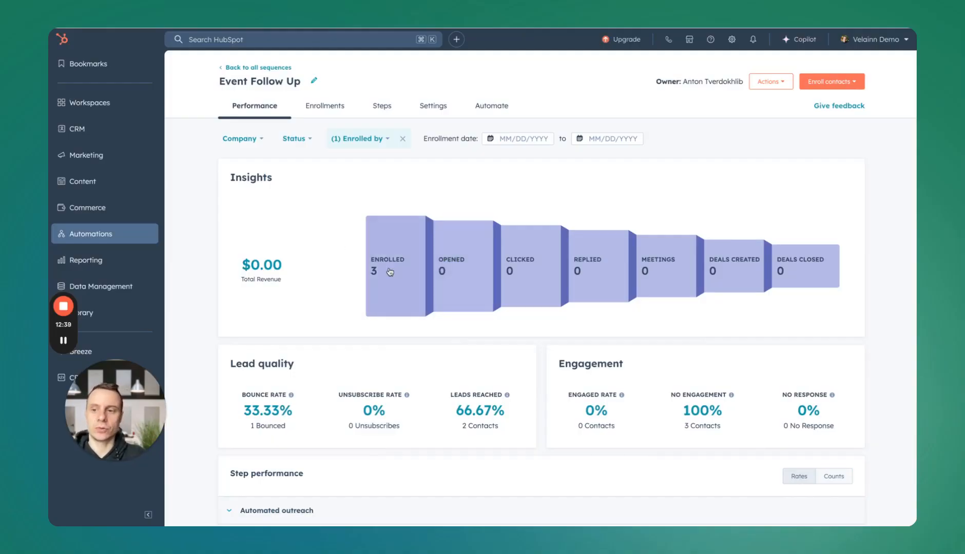
{"action": "mouse_move", "coordinate": [65, 344]}
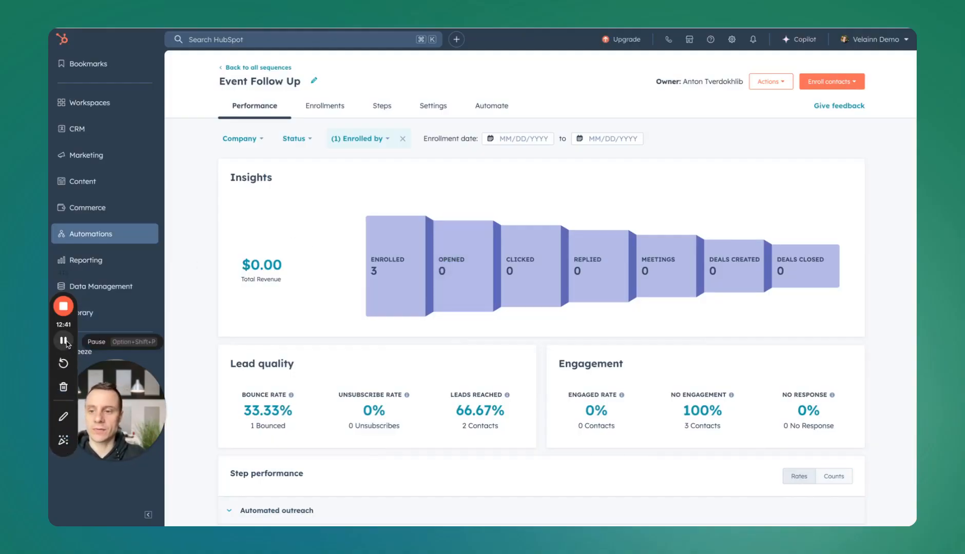